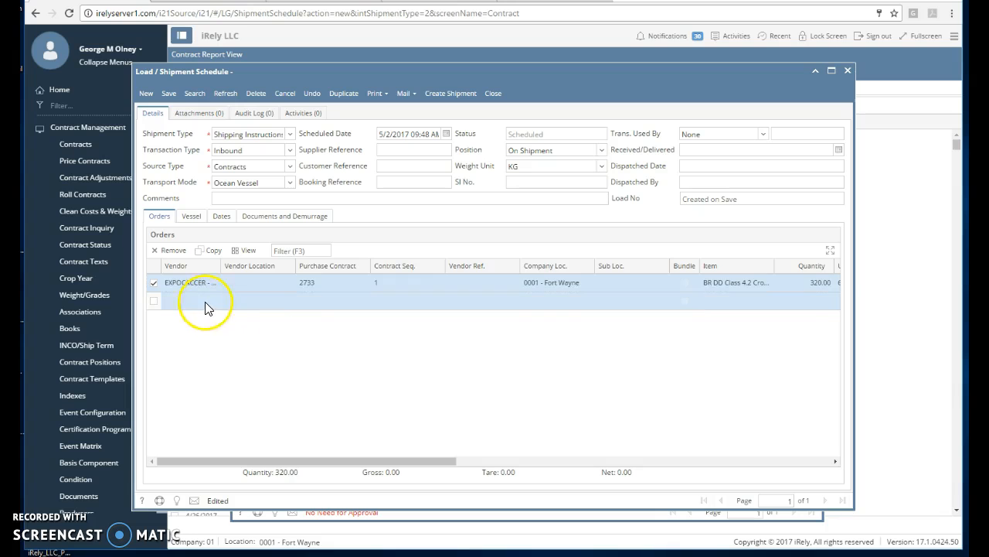
# Show the Vessel tab of the new shipment schedule for contract 2733.
pyautogui.click(194, 216)
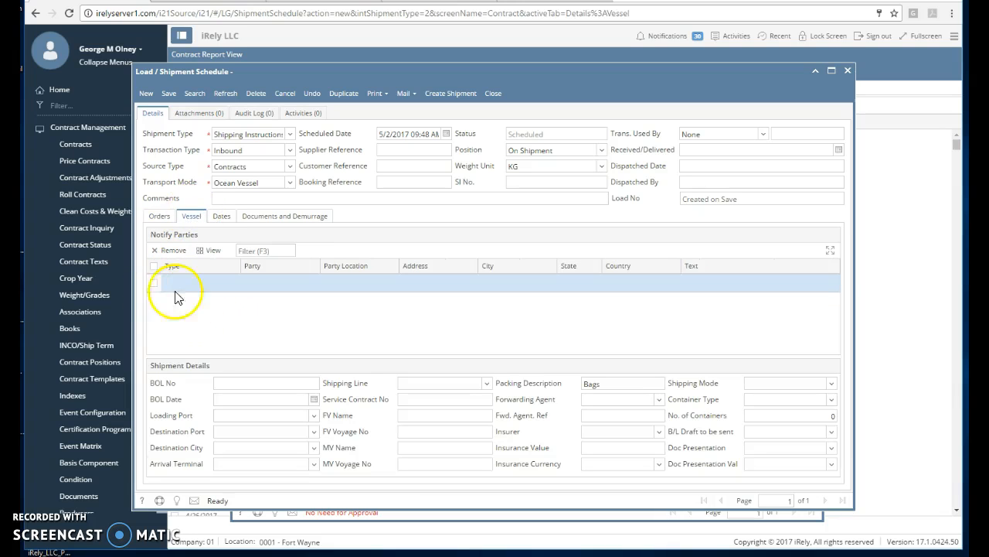
# Add a First Notify party row for iRely LLC.
pyautogui.click(226, 286)
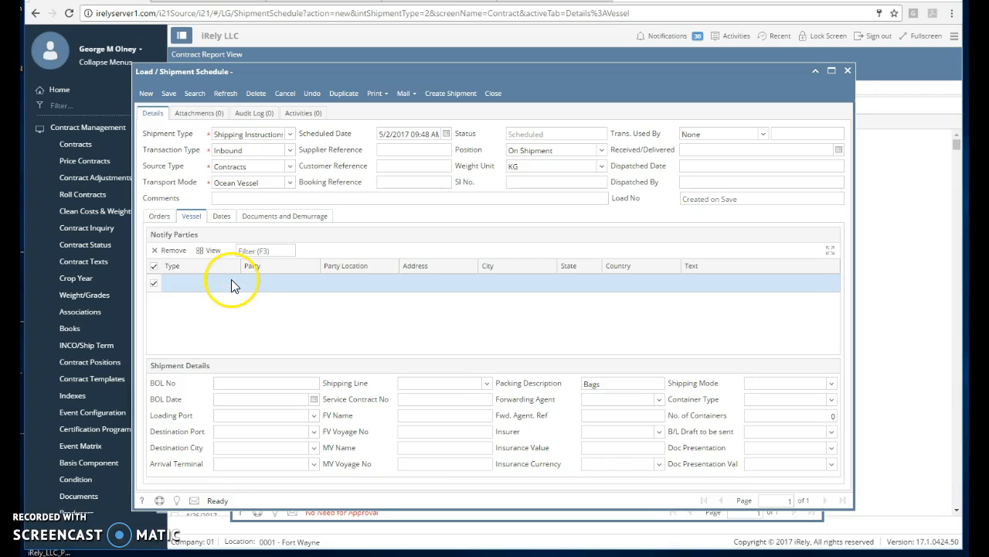
pyautogui.click(232, 285)
pyautogui.click(236, 285)
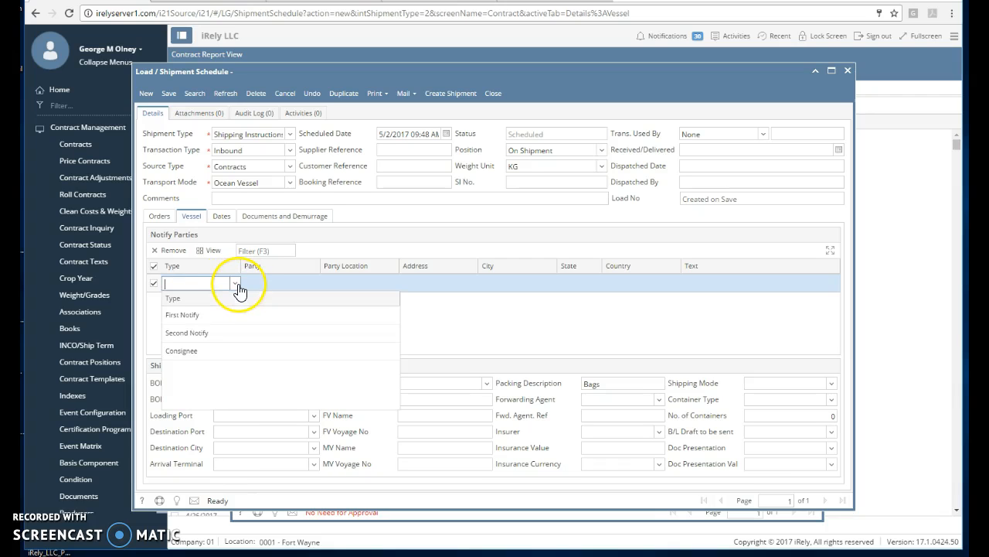
pyautogui.click(211, 315)
pyautogui.click(270, 283)
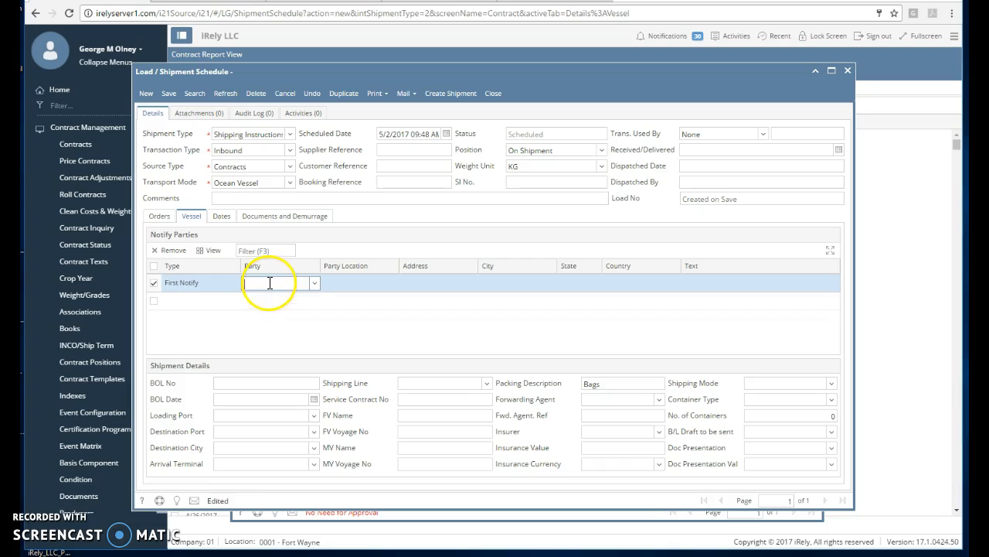
pyautogui.write('ie')
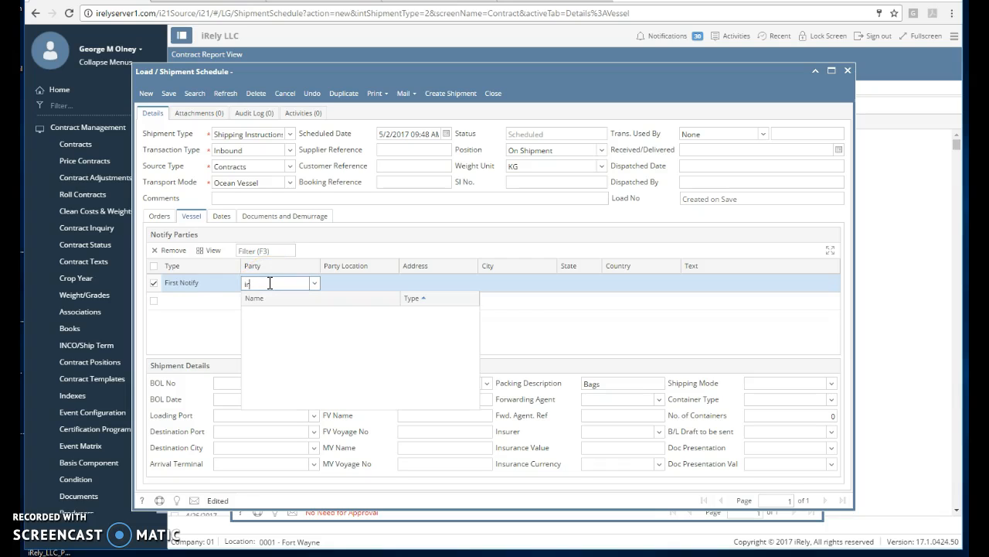
pyautogui.press('Down')
pyautogui.press('Up')
pyautogui.press('Tab')
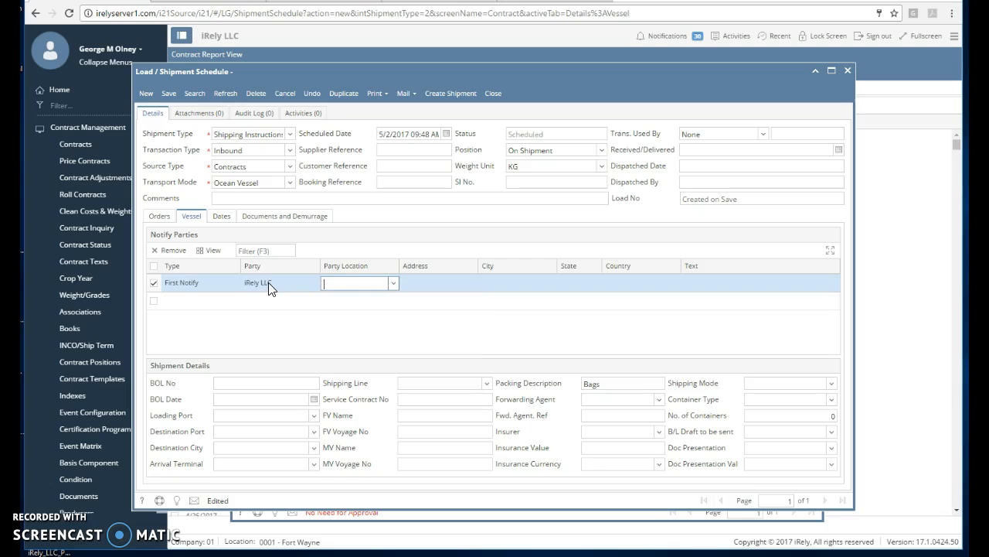
# Add a second notify party row making iRely LLC the Consignee.
pyautogui.click(198, 303)
pyautogui.click(234, 302)
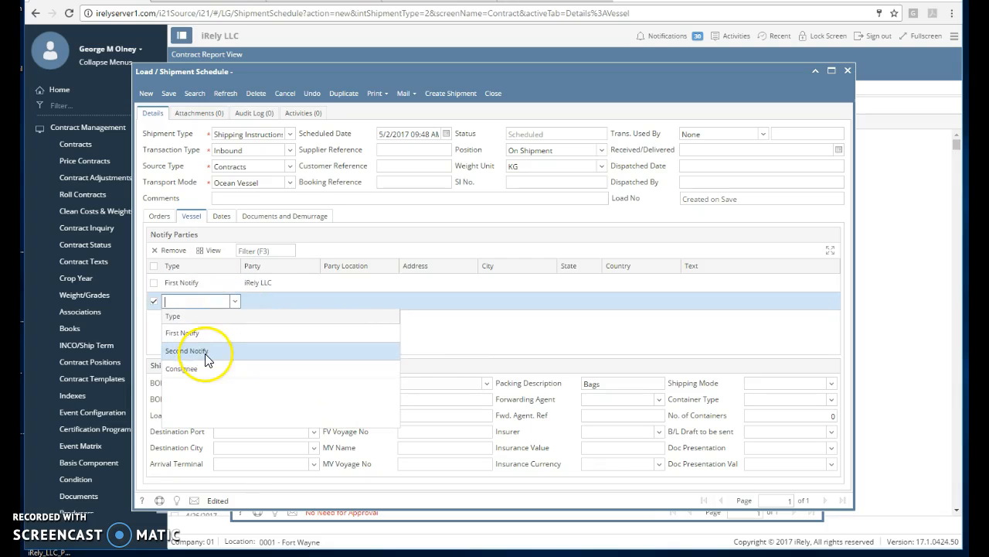
pyautogui.click(203, 369)
pyautogui.click(307, 302)
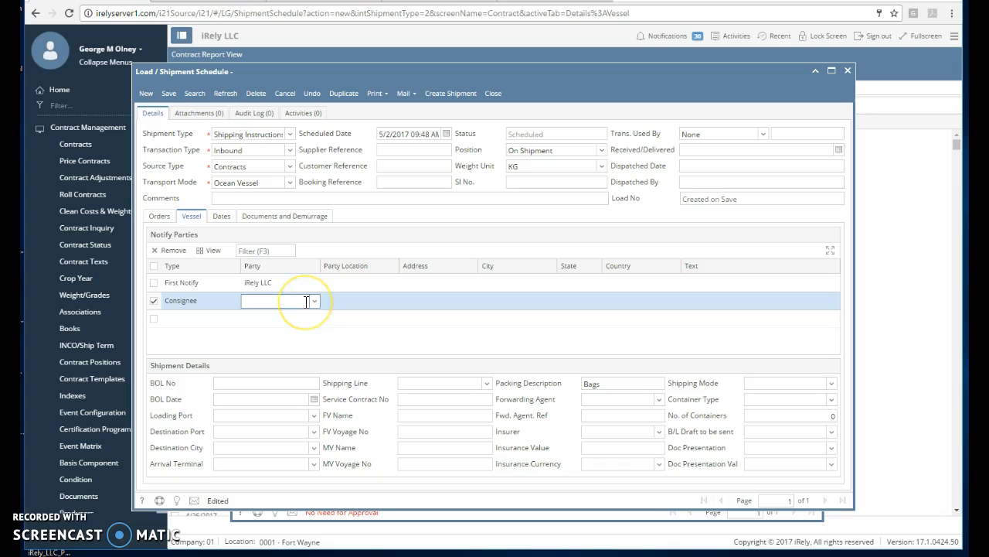
pyautogui.write('ire')
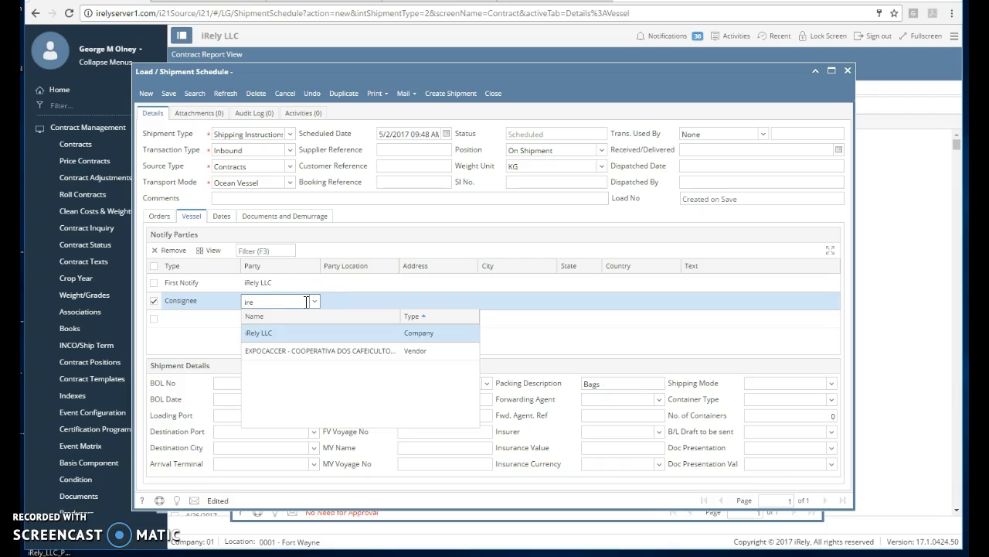
pyautogui.press('Return')
# Set both parties' location to 0001 - Fort Wayne and view the schedule dates.
pyautogui.click(365, 285)
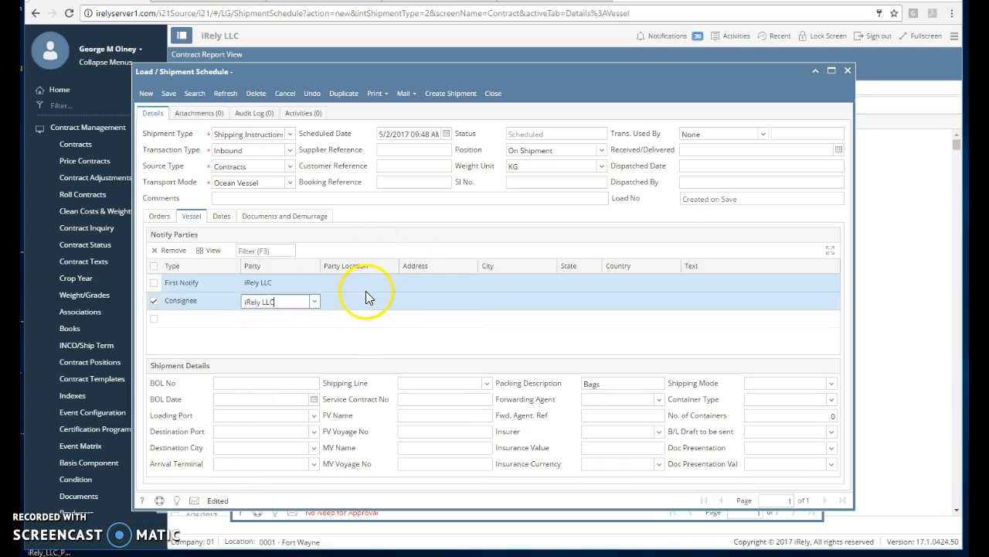
pyautogui.click(394, 284)
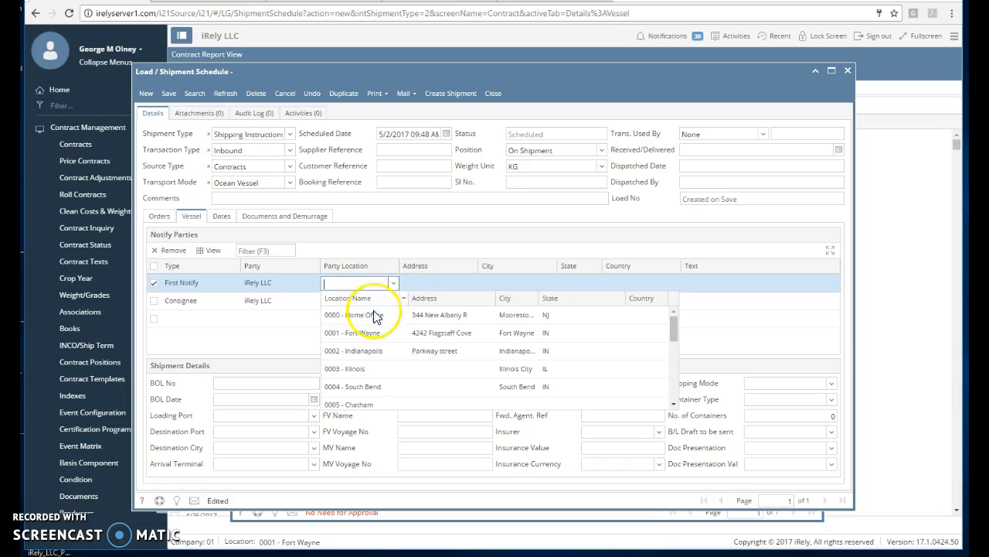
pyautogui.click(374, 331)
pyautogui.click(383, 302)
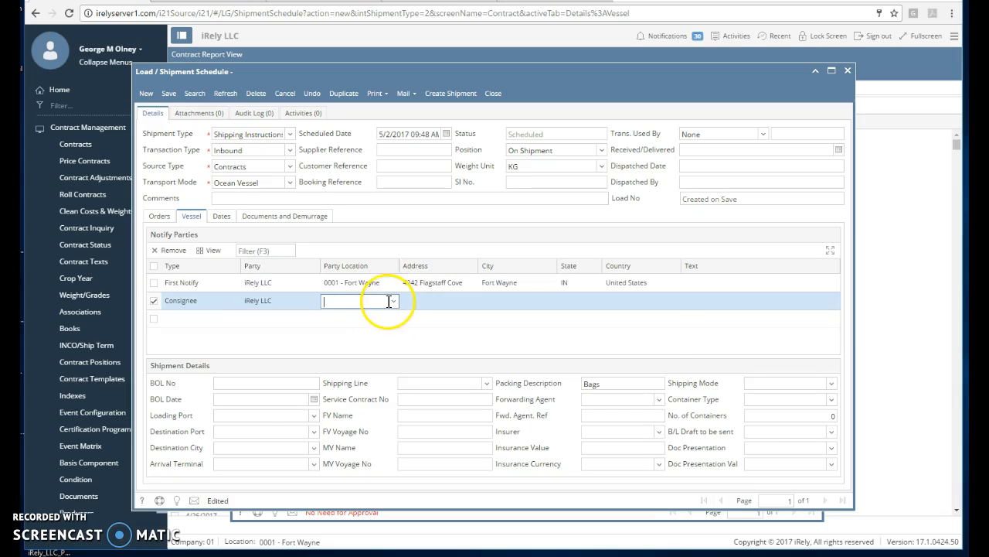
pyautogui.click(395, 303)
pyautogui.click(359, 351)
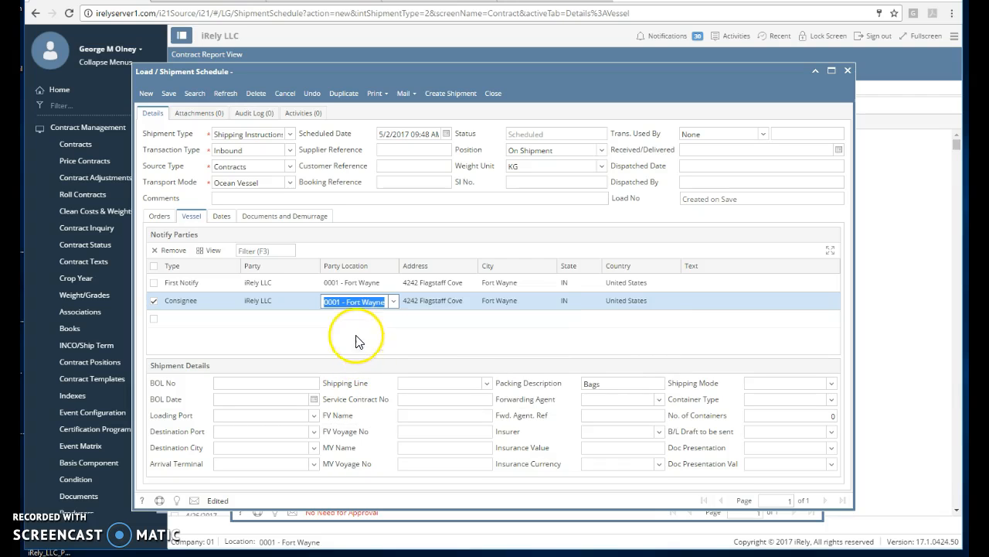
pyautogui.click(223, 220)
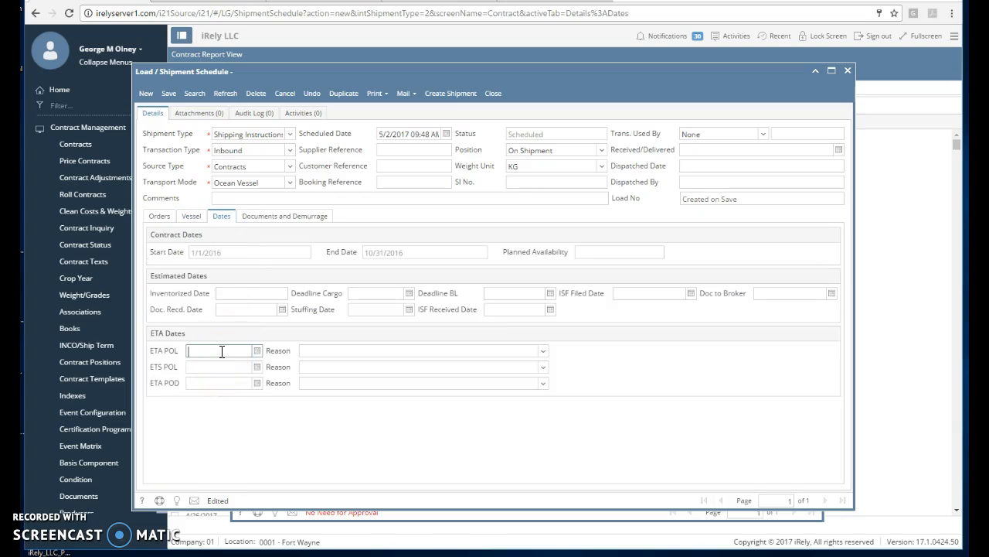
# Enter ETA POL 05/02/2017, ETS POL 05/09/2017, ETA POD 05/17/2017 and save as LSI-19.
pyautogui.click(215, 368)
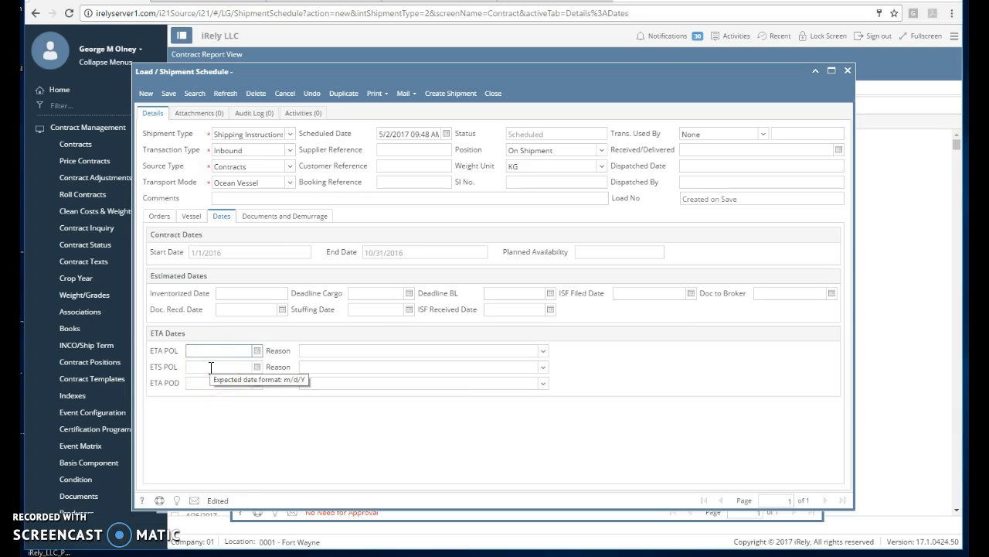
pyautogui.write('05/2/2017')
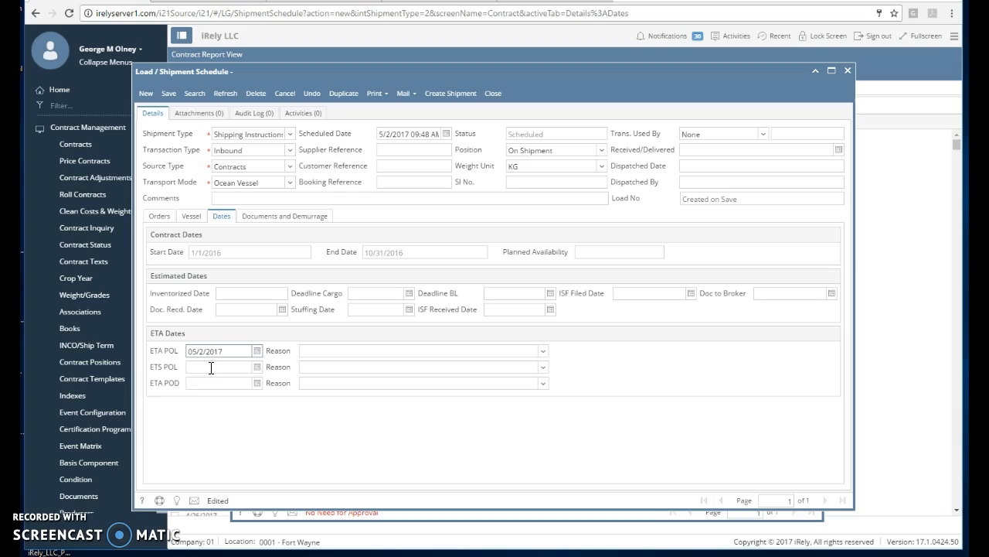
pyautogui.click(211, 368)
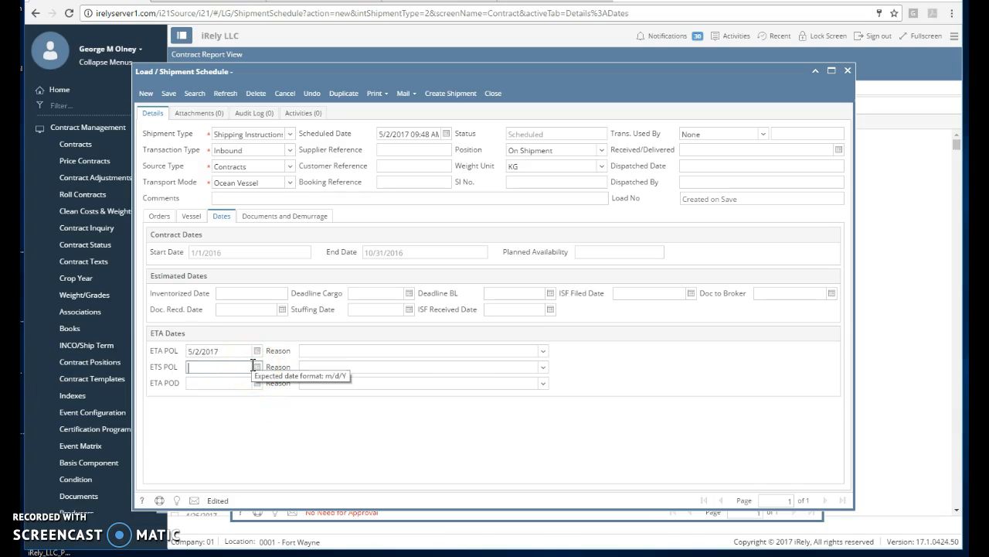
pyautogui.write('05/09/')
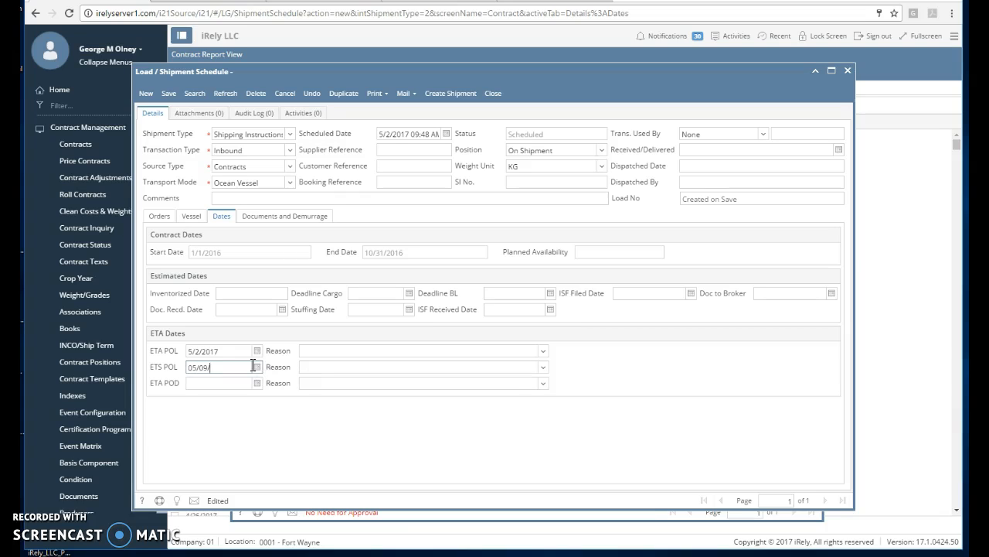
pyautogui.write('2017')
pyautogui.press('Tab')
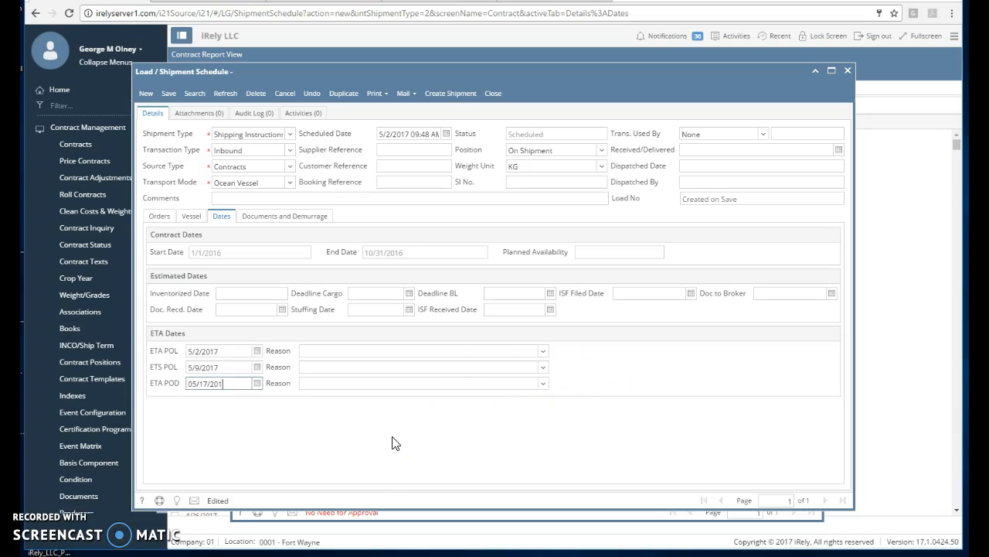
pyautogui.press('Tab')
pyautogui.click(167, 93)
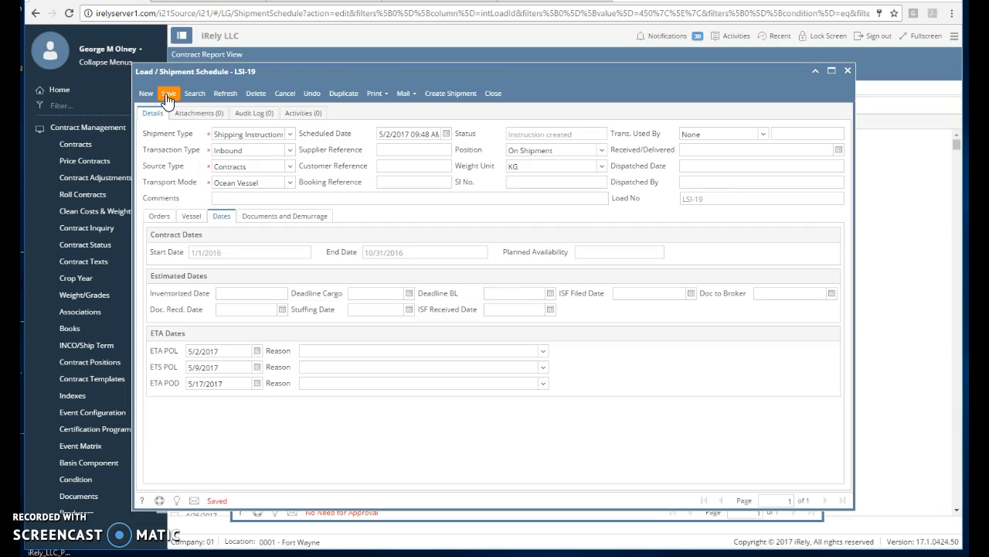
pyautogui.click(391, 96)
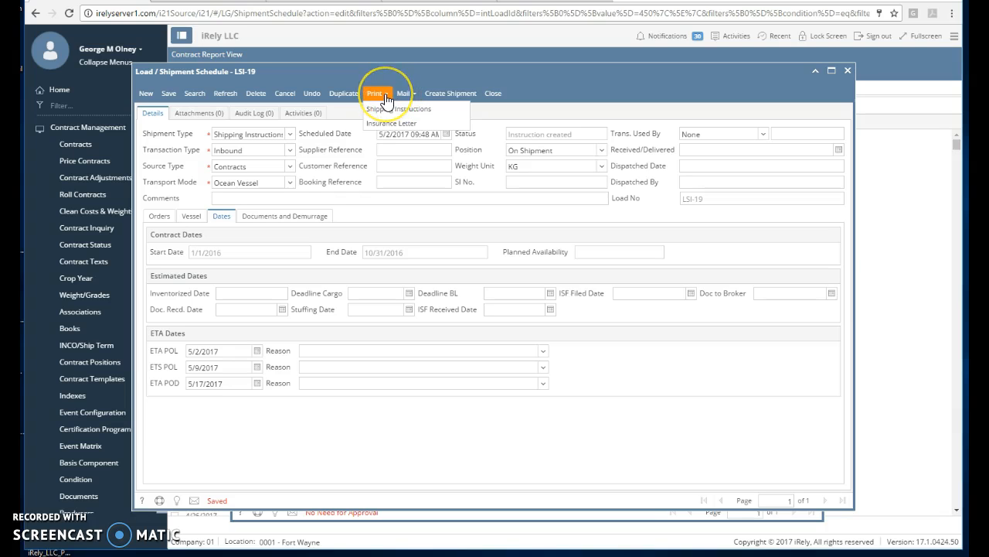
pyautogui.click(380, 110)
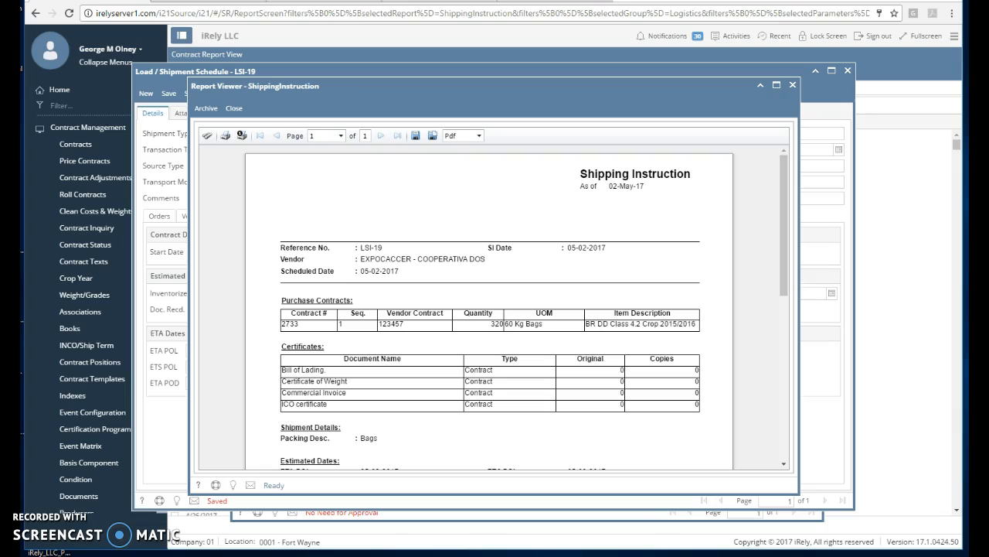
pyautogui.moveTo(789, 270); pyautogui.dragTo(731, 393)
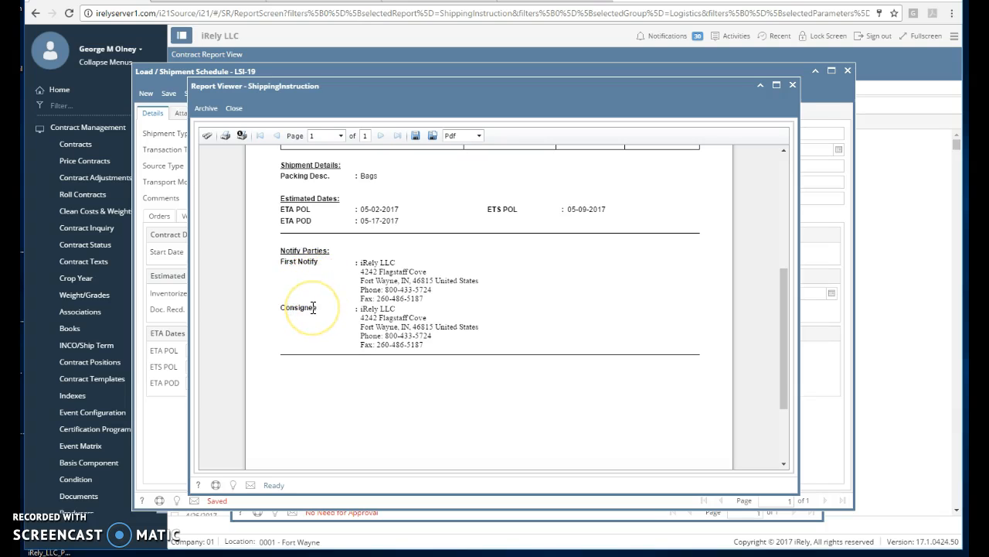
pyautogui.click(236, 109)
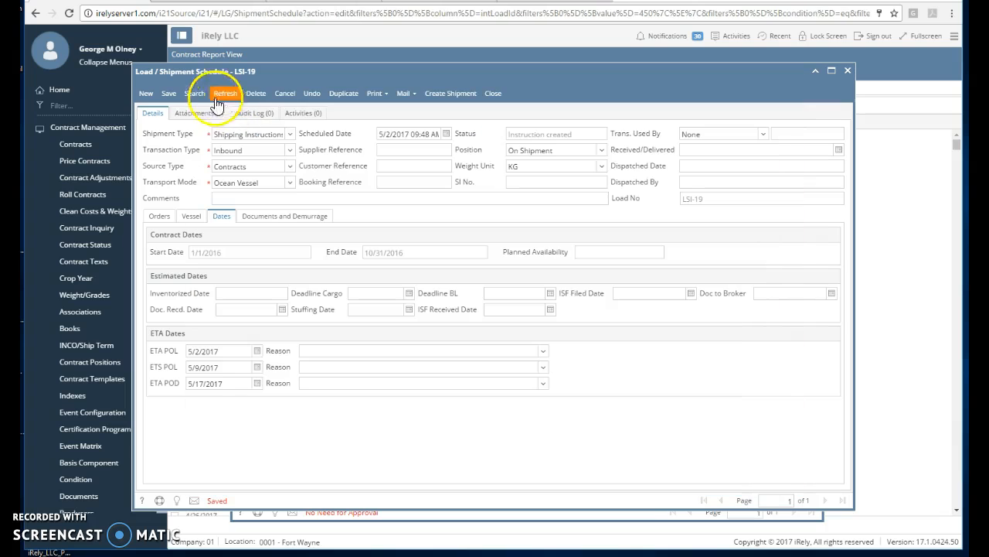
# Close LSI-19 and contract 2733, then open the pricing line for contract 2733.
pyautogui.click(493, 95)
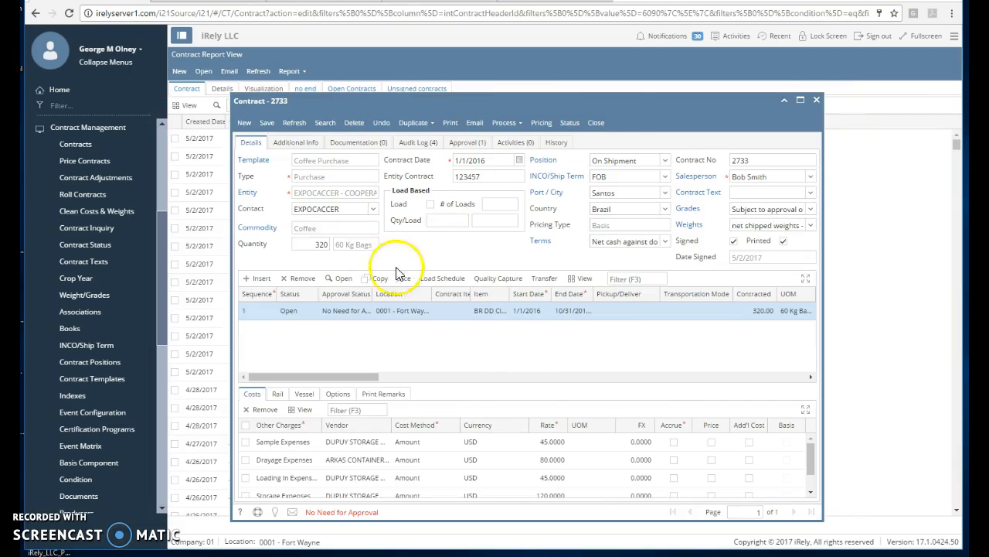
pyautogui.click(596, 122)
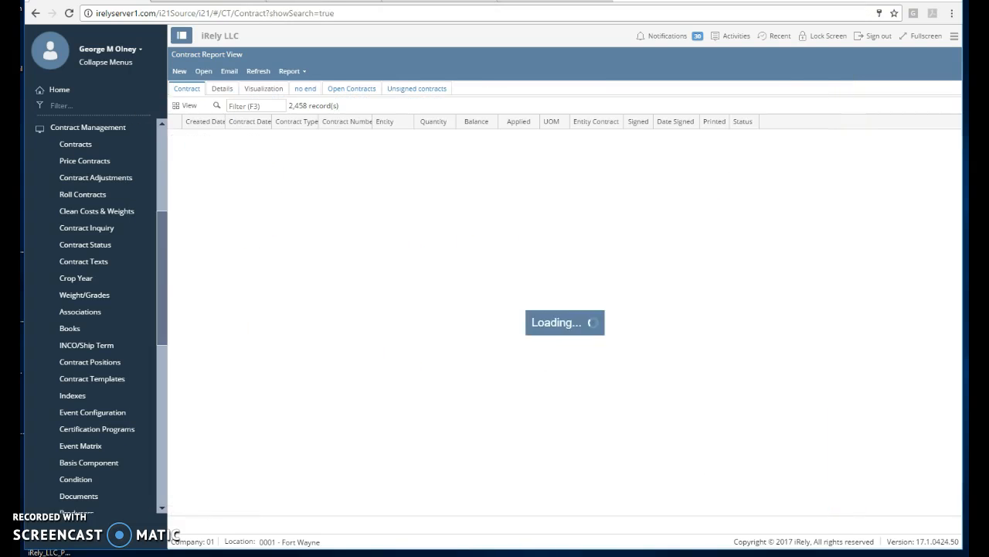
pyautogui.click(98, 161)
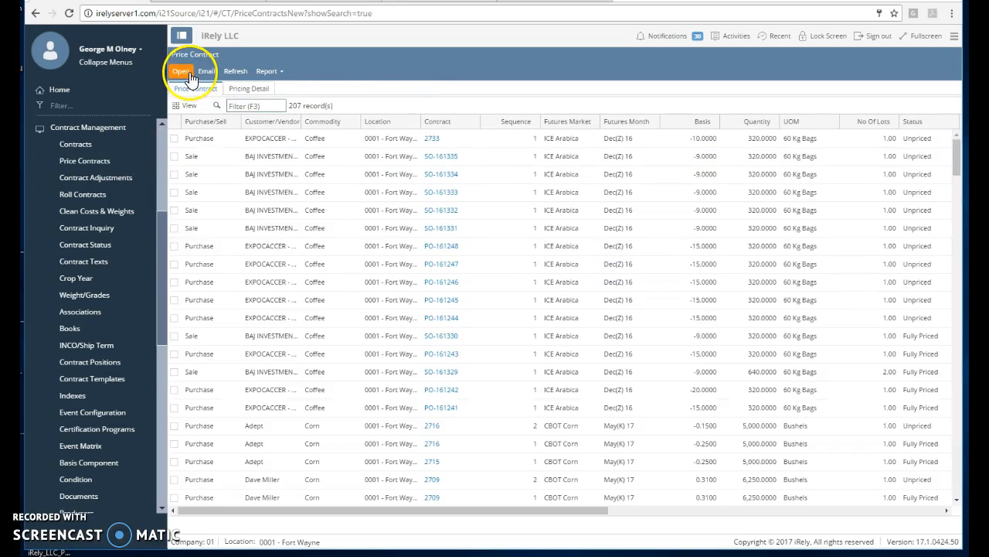
pyautogui.doubleClick(304, 140)
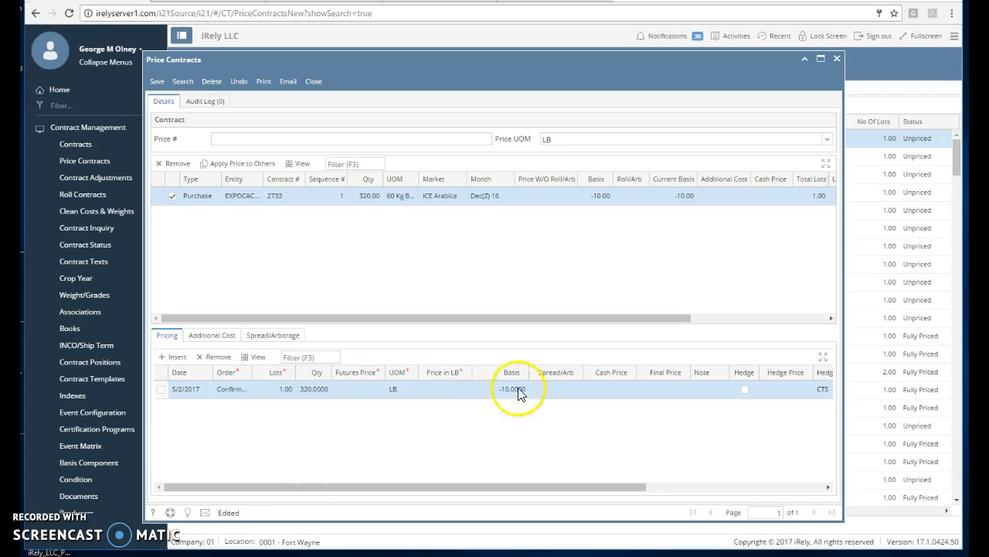
pyautogui.click(653, 389)
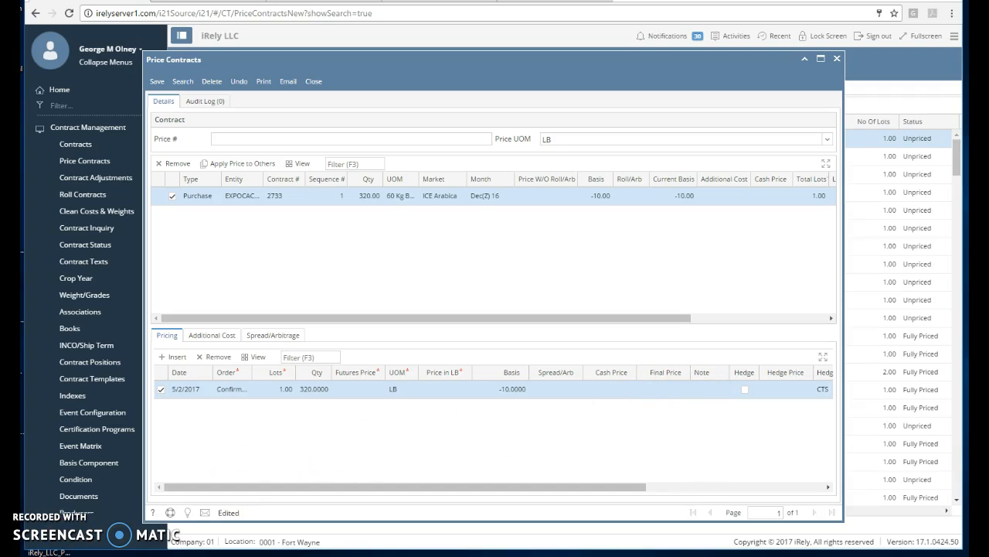
# Enter a 5.0 futures price and mark the pricing as hedged.
pyautogui.click(373, 394)
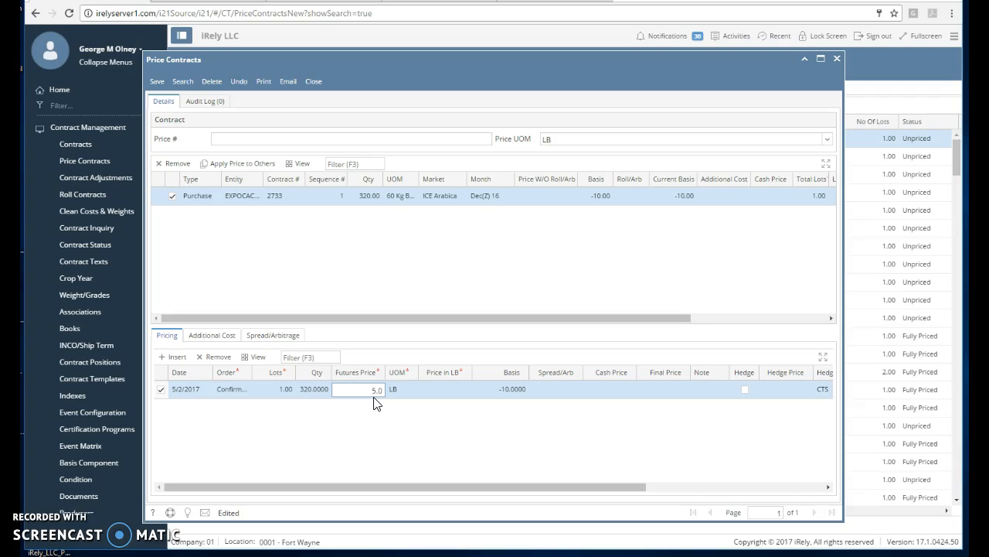
pyautogui.press('Tab')
pyautogui.moveTo(623, 487); pyautogui.dragTo(755, 504)
pyautogui.click(566, 392)
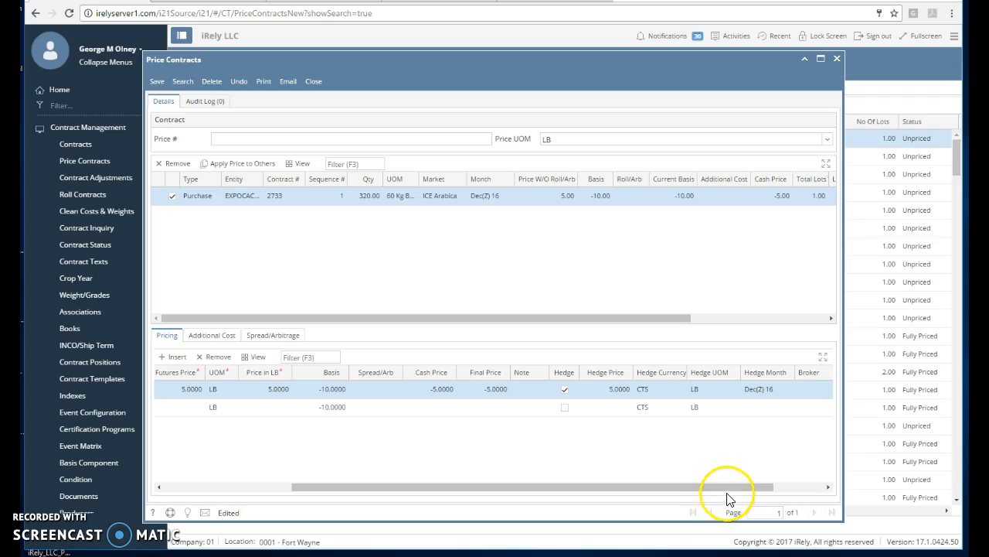
pyautogui.click(804, 489)
pyautogui.click(769, 395)
pyautogui.click(774, 391)
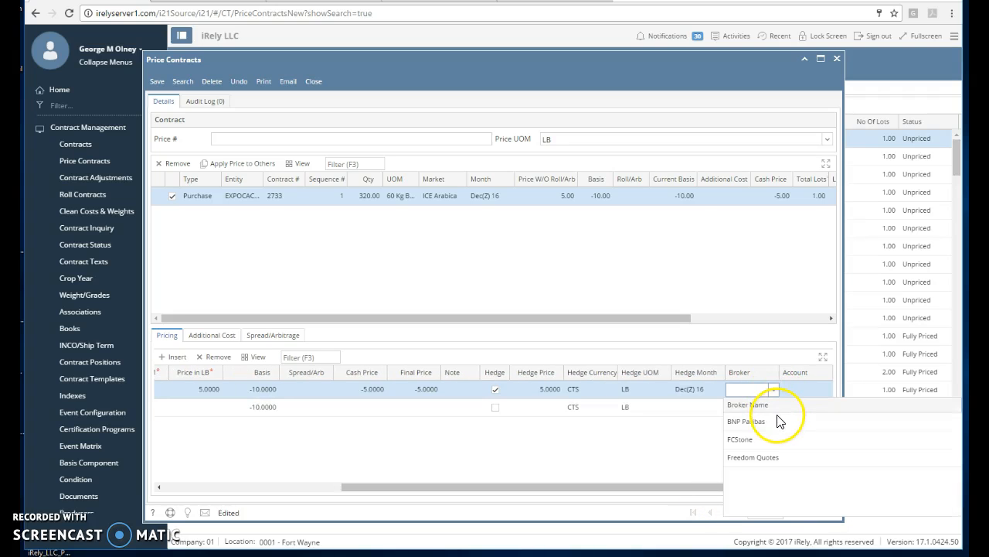
pyautogui.click(777, 421)
pyautogui.click(818, 393)
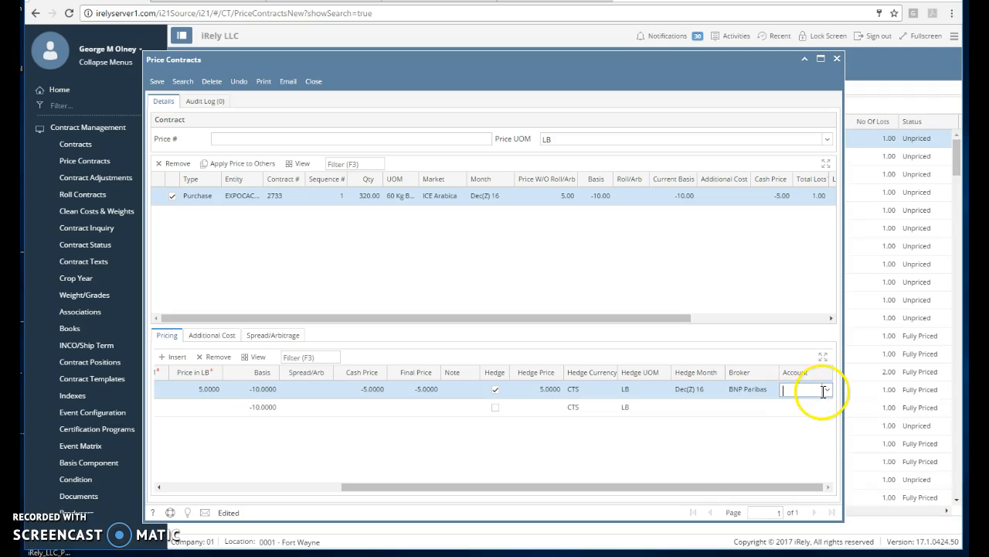
pyautogui.click(825, 392)
pyautogui.click(790, 422)
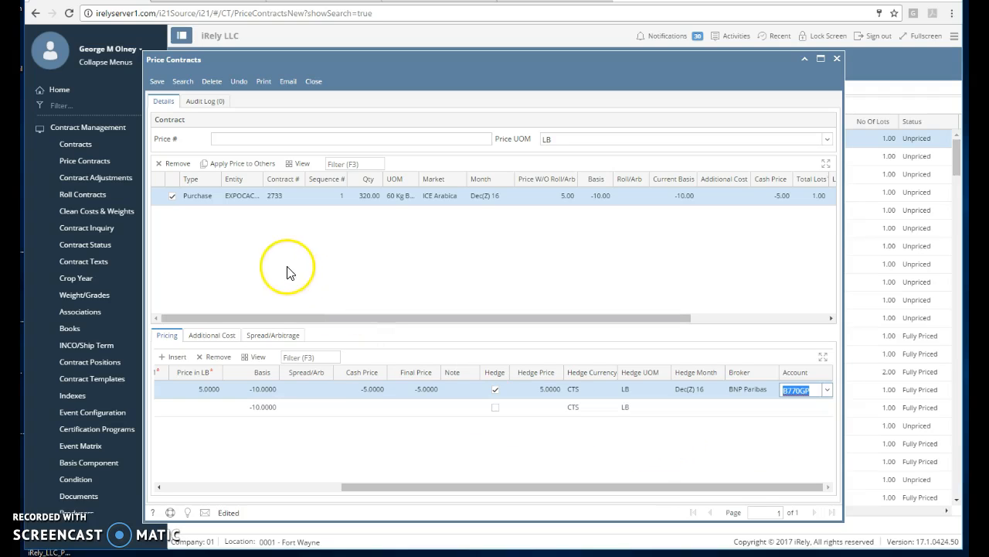
pyautogui.click(263, 82)
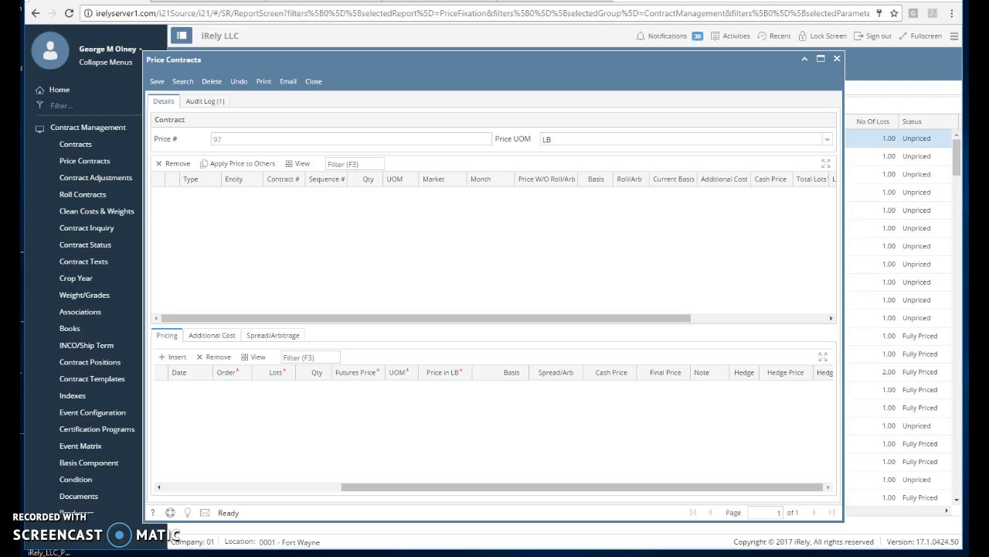
# Change the futures price to 1.5 and print and review the Price Fixation report.
pyautogui.click(381, 391)
pyautogui.write('1.5')
pyautogui.press('Tab')
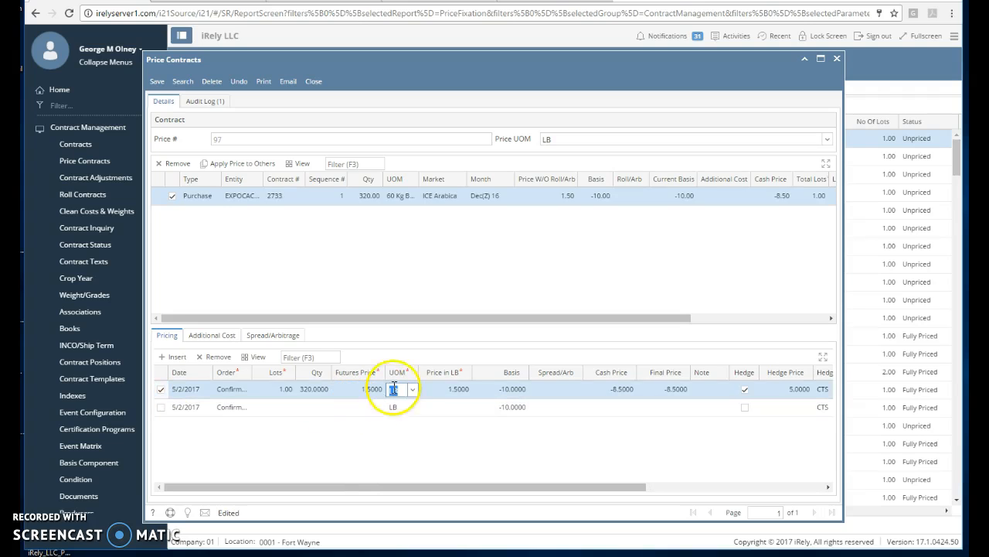
pyautogui.click(268, 94)
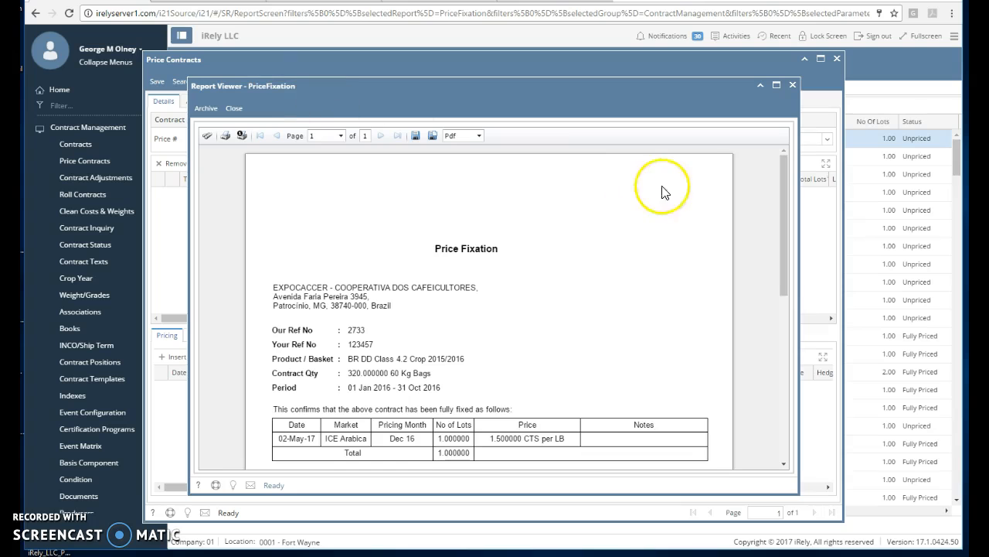
pyautogui.scroll(-3, 678, 367)
pyautogui.scroll(-5, 678, 367)
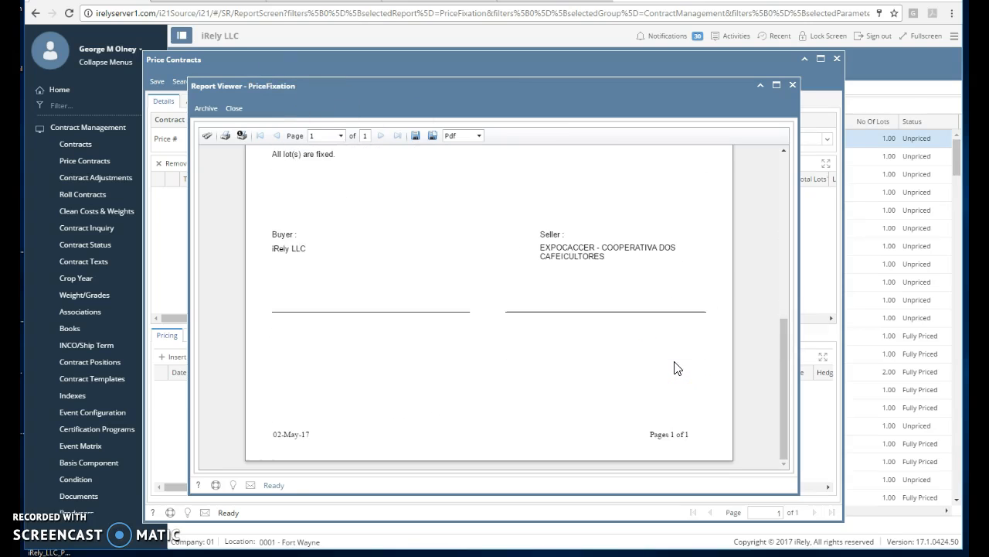
pyautogui.scroll(5, 677, 367)
pyautogui.scroll(5, 678, 368)
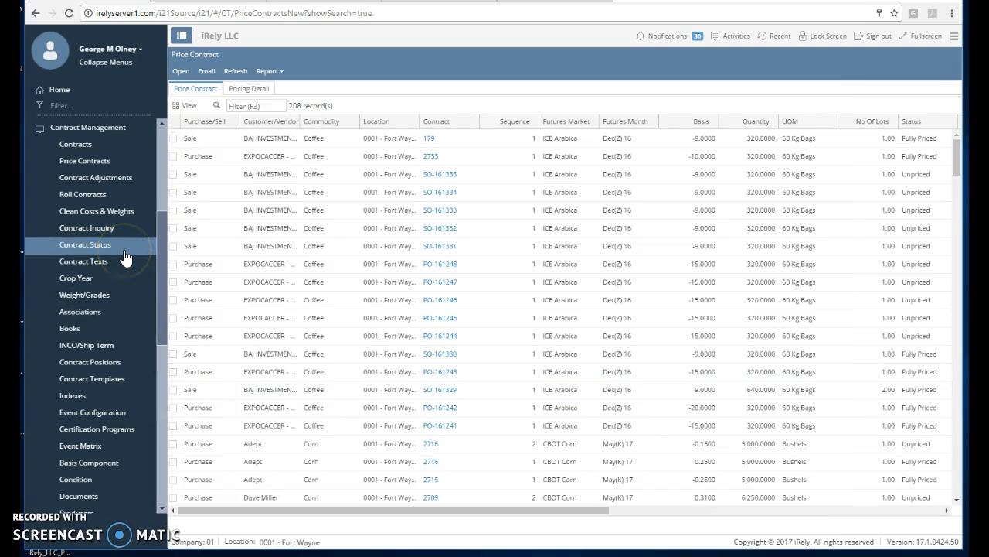
# Switch from Contract Management to Logistics > Allocations and start a new allocation.
pyautogui.click(110, 127)
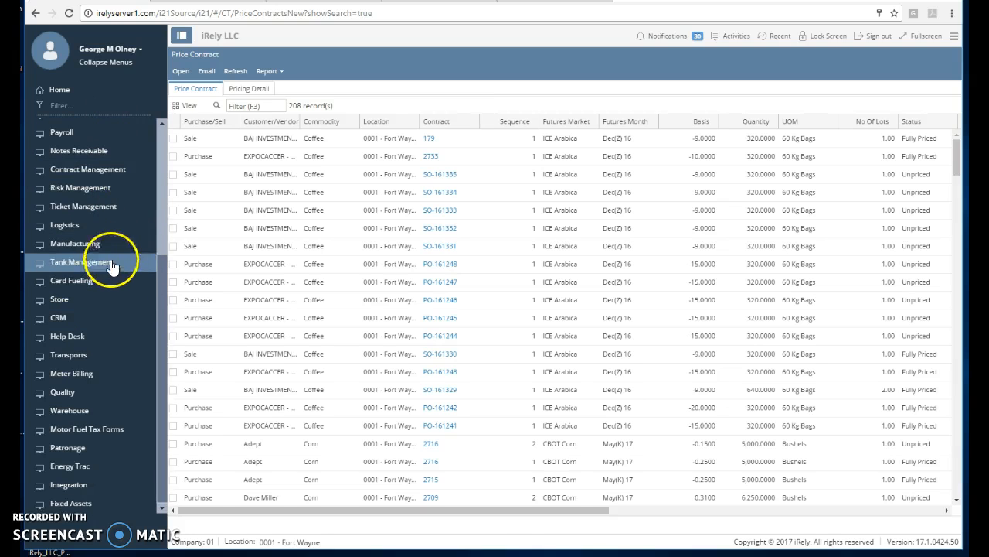
pyautogui.click(105, 226)
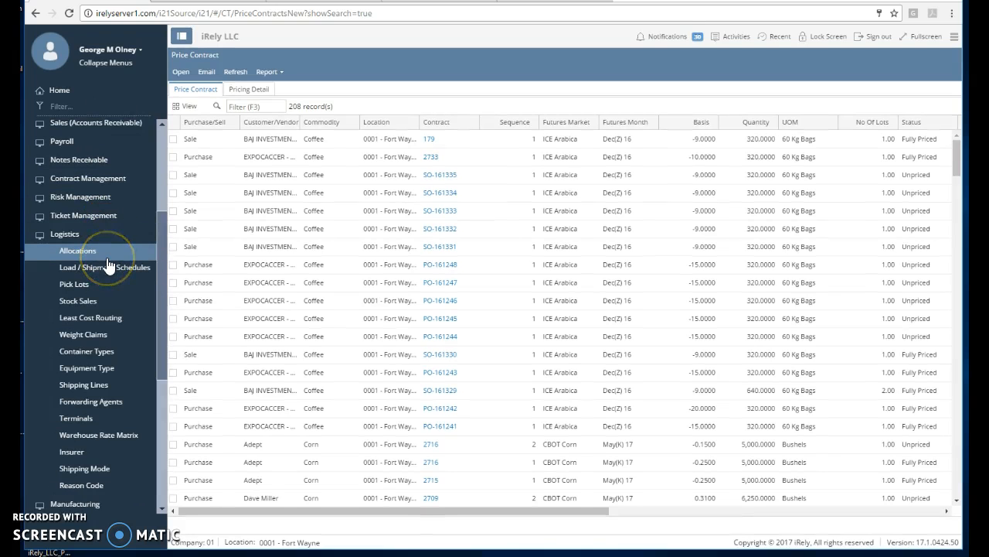
pyautogui.click(107, 260)
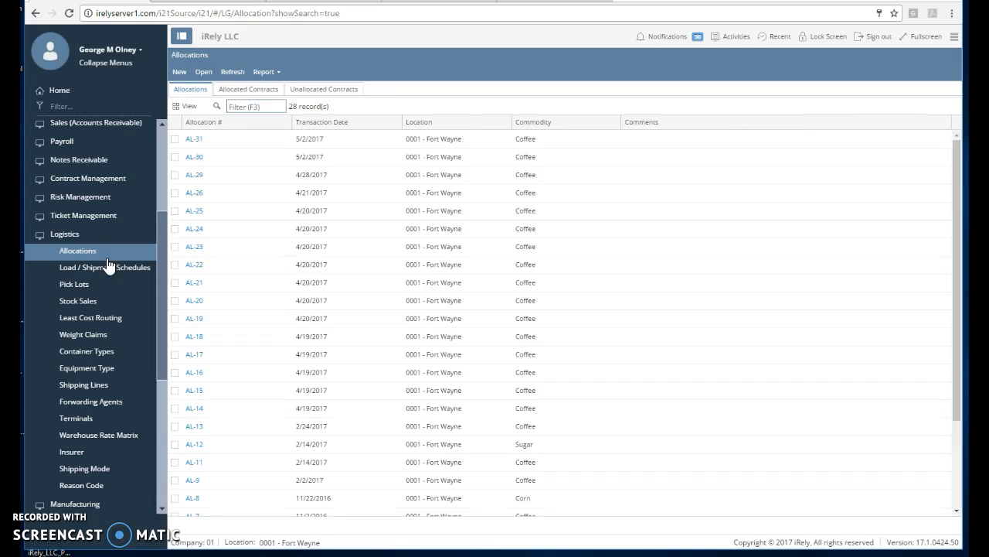
pyautogui.click(193, 143)
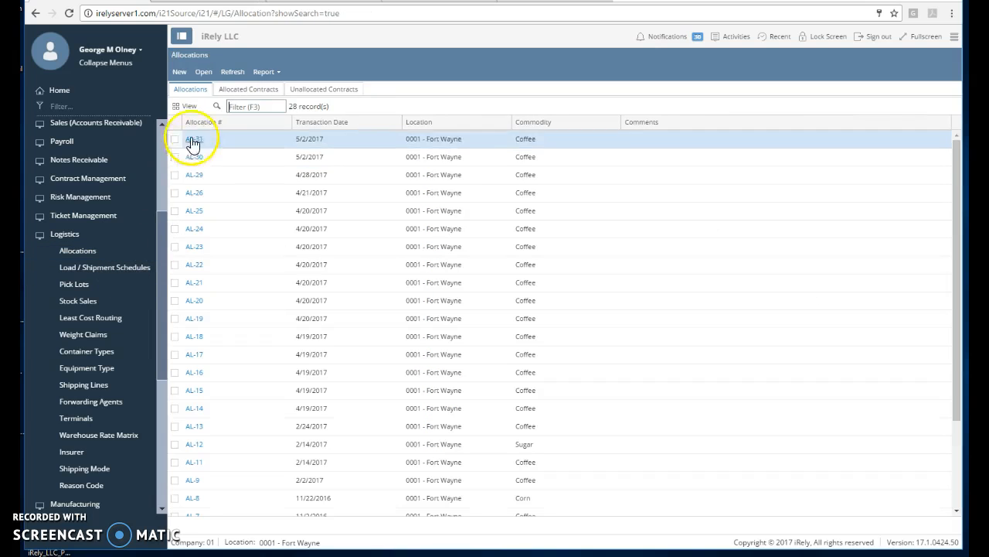
pyautogui.click(182, 74)
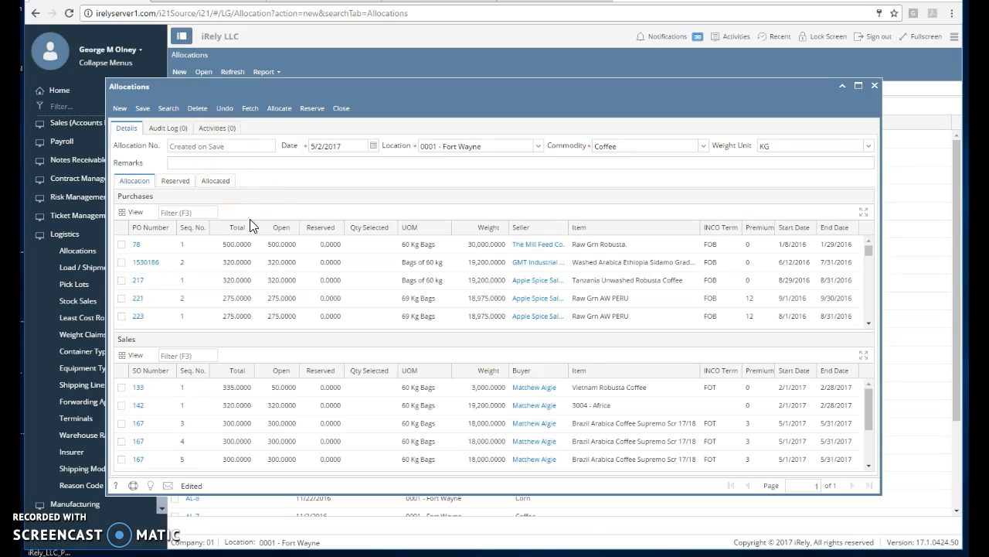
pyautogui.scroll(-10, 254, 292)
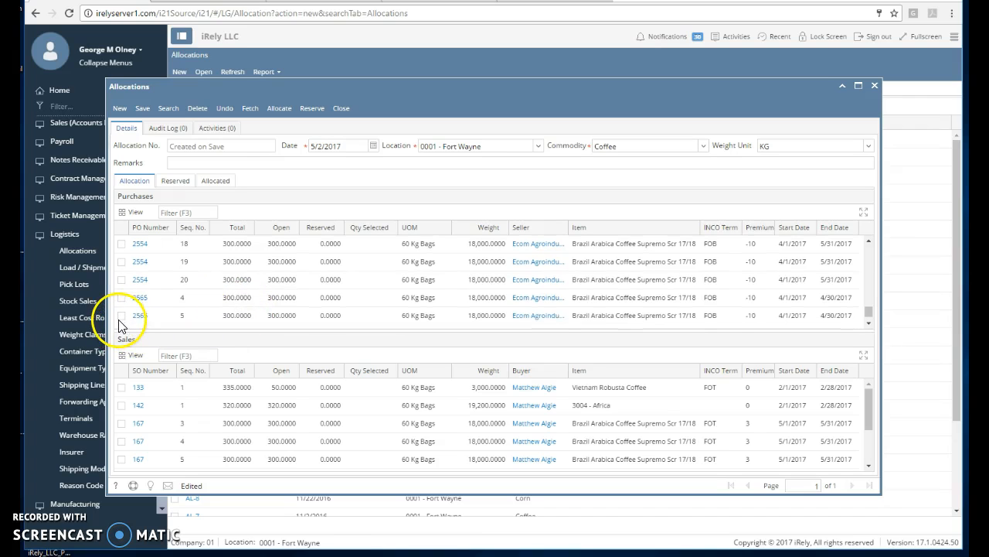
# Tick purchase contract 2733 and sale contract 179 and allocate them for 320 bags.
pyautogui.scroll(1, 122, 324)
pyautogui.click(124, 321)
pyautogui.scroll(-1, 125, 323)
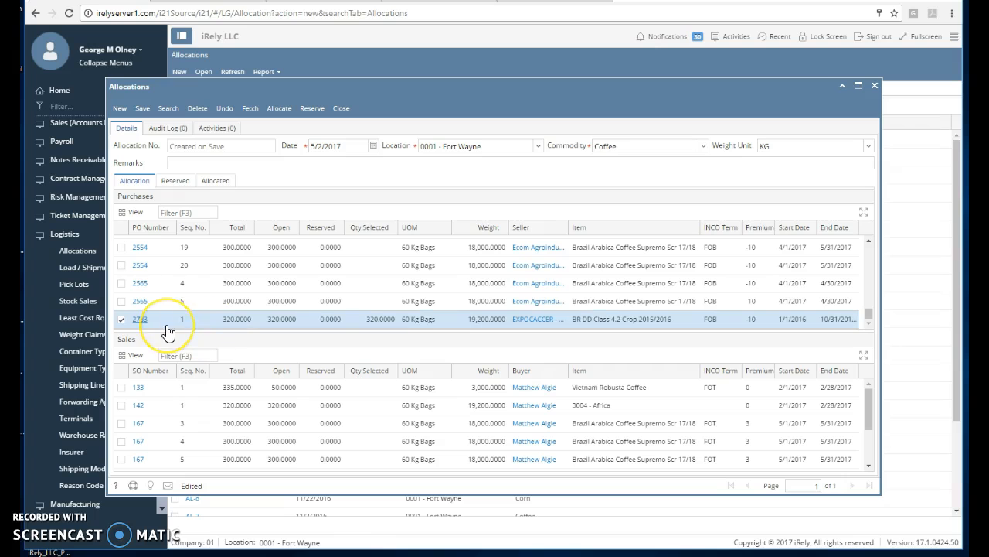
pyautogui.scroll(-3, 221, 409)
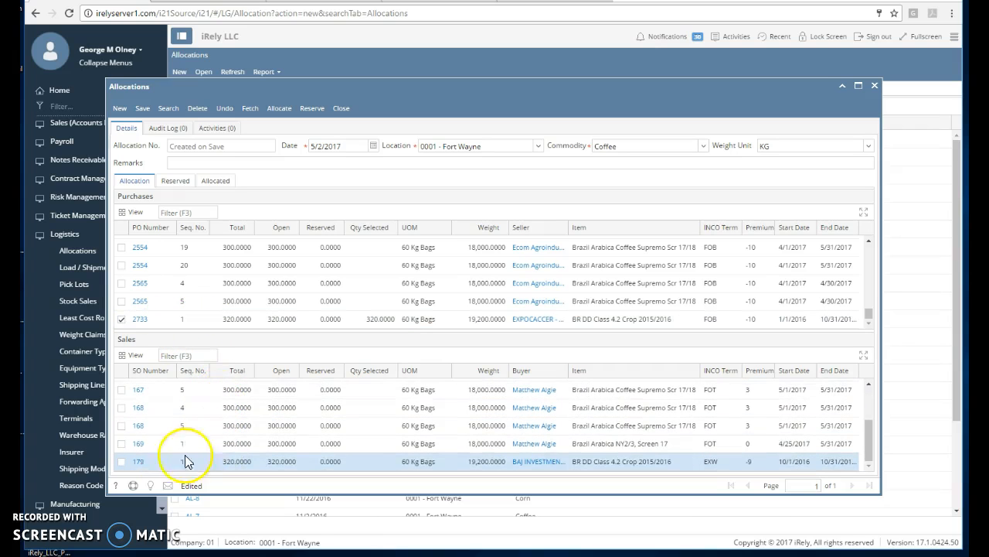
pyautogui.click(121, 461)
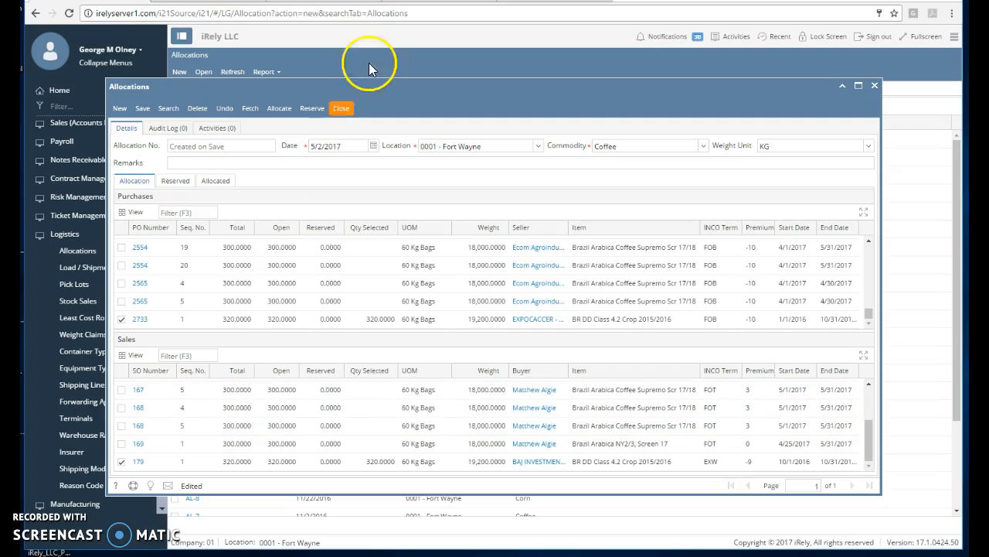
pyautogui.click(276, 112)
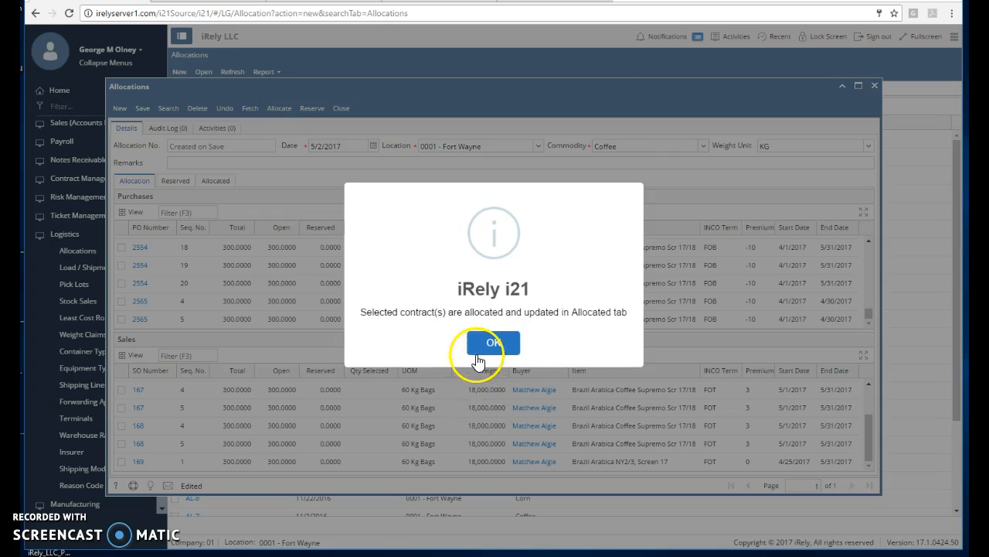
pyautogui.click(487, 348)
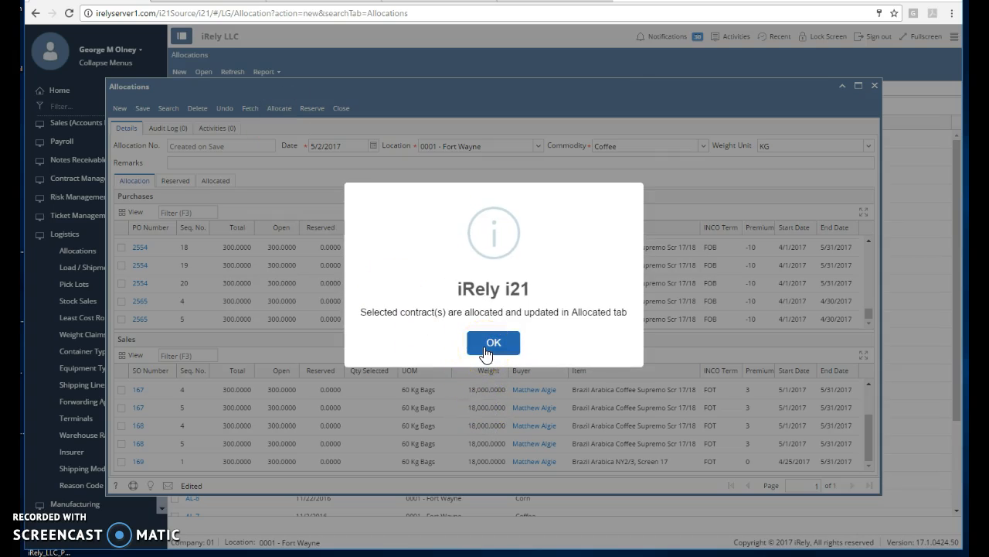
# Save allocation AL-32 and review contract 2733 on the Allocated tab.
pyautogui.click(151, 110)
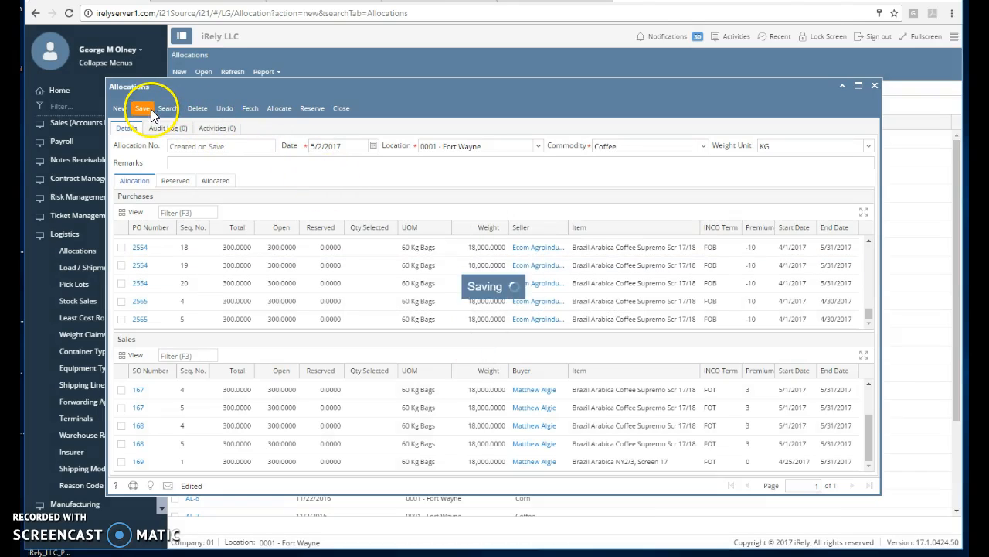
pyautogui.click(215, 181)
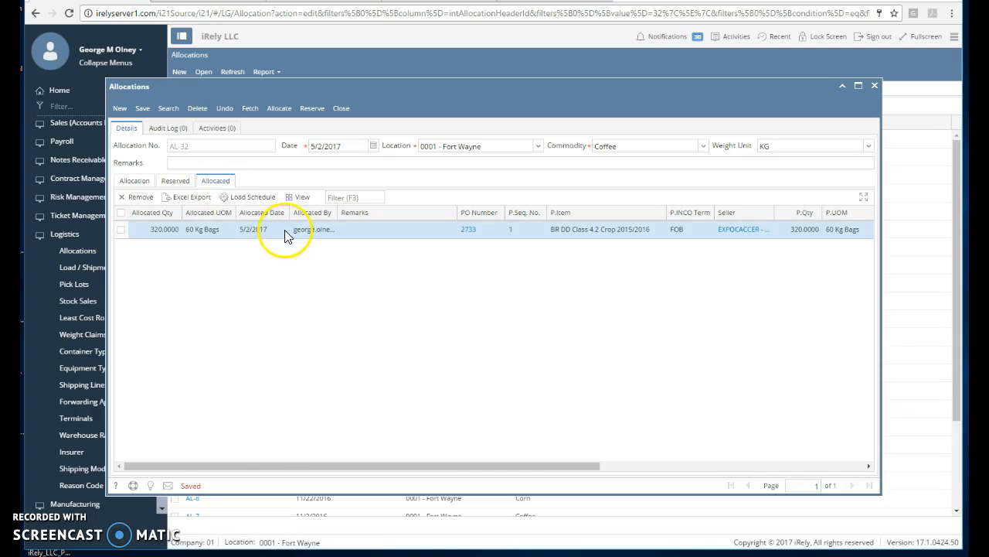
pyautogui.moveTo(512, 468); pyautogui.dragTo(612, 466)
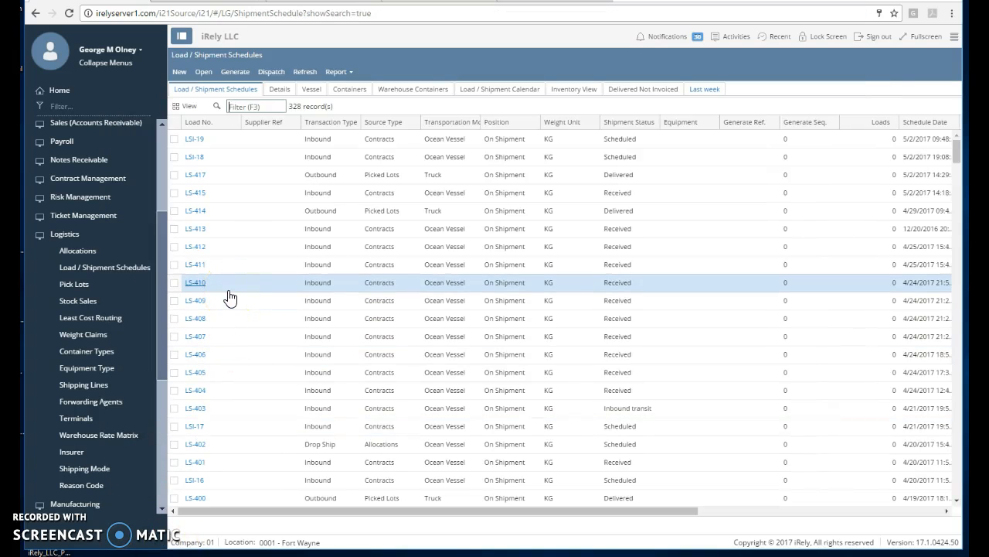
# Open shipping instruction LSI-19 and generate a shipment from it.
pyautogui.click(223, 143)
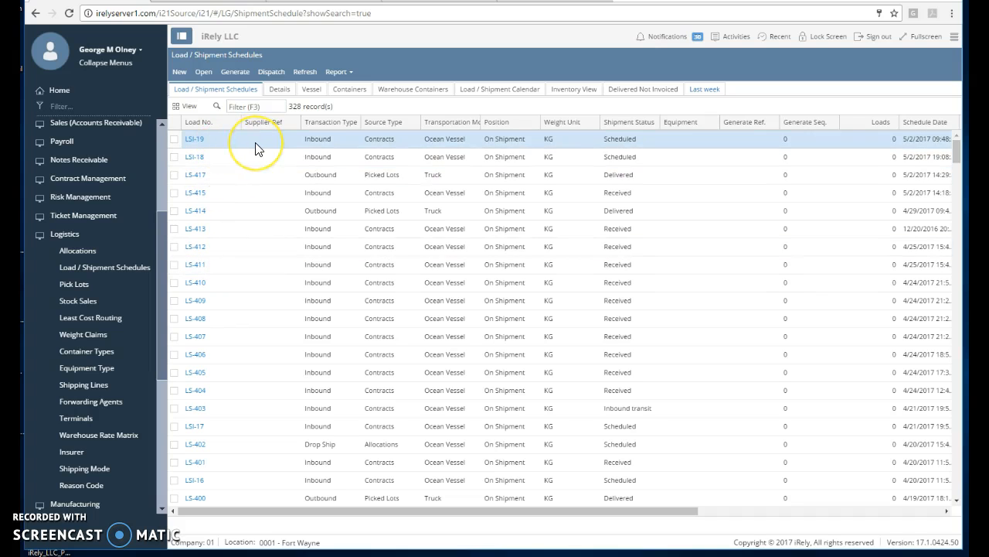
pyautogui.click(271, 222)
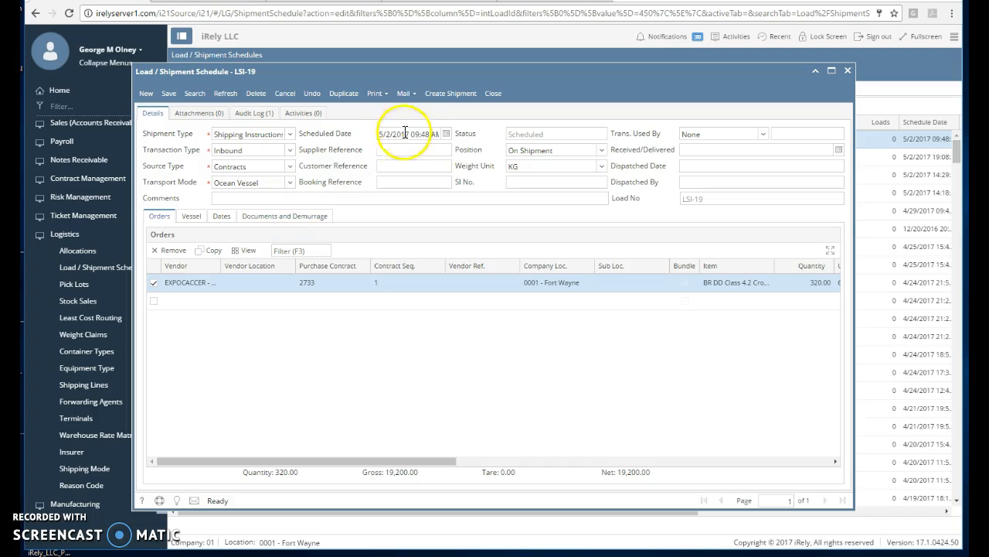
pyautogui.click(436, 96)
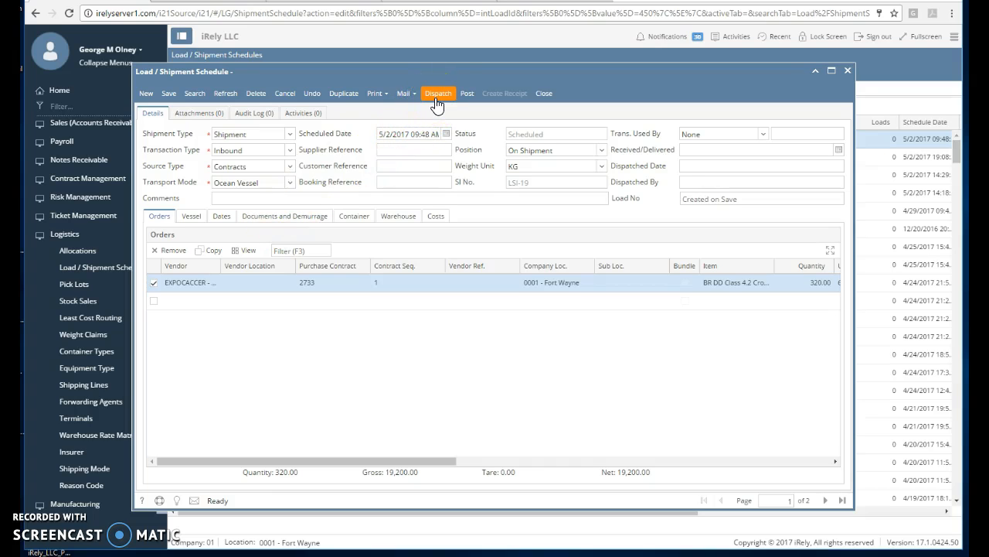
# Enter BOL No 12345, BOL Date 5/2/2017 and MV Voyage No 12323w.
pyautogui.click(186, 223)
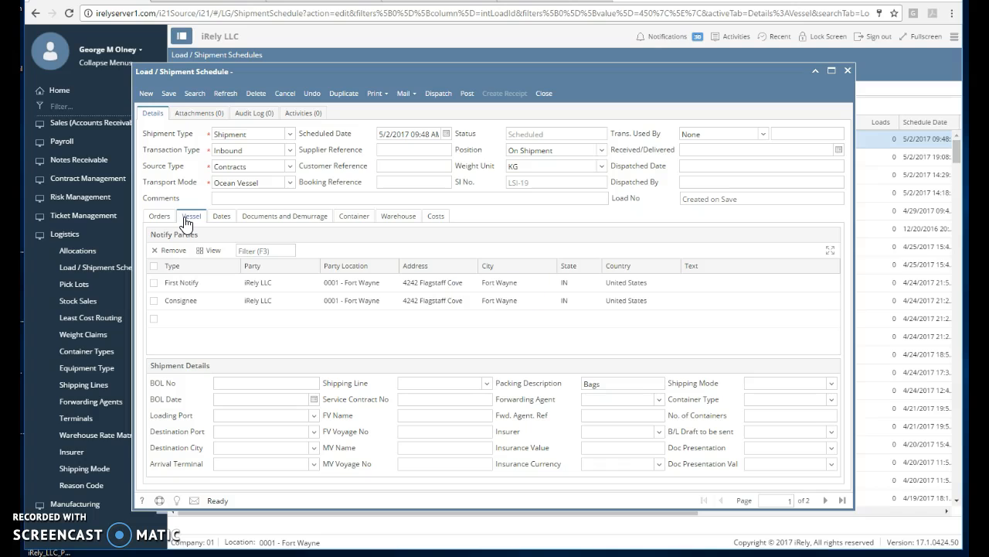
pyautogui.click(230, 384)
pyautogui.write('12345')
pyautogui.click(313, 399)
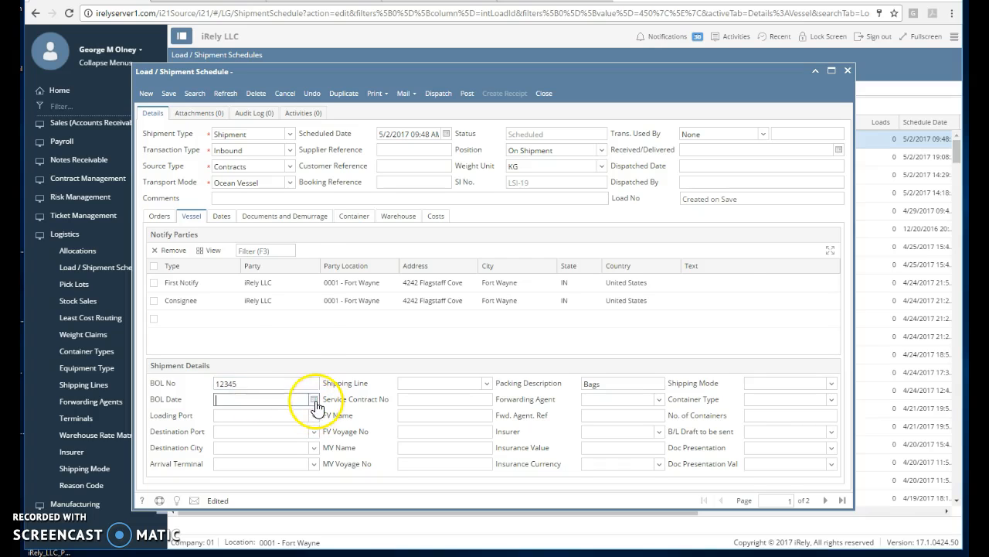
pyautogui.click(256, 310)
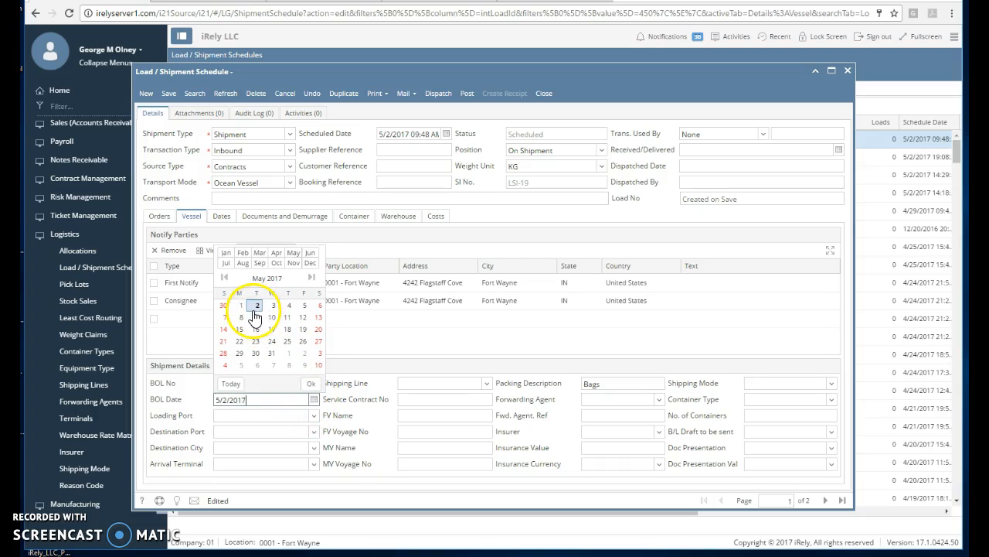
pyautogui.click(254, 310)
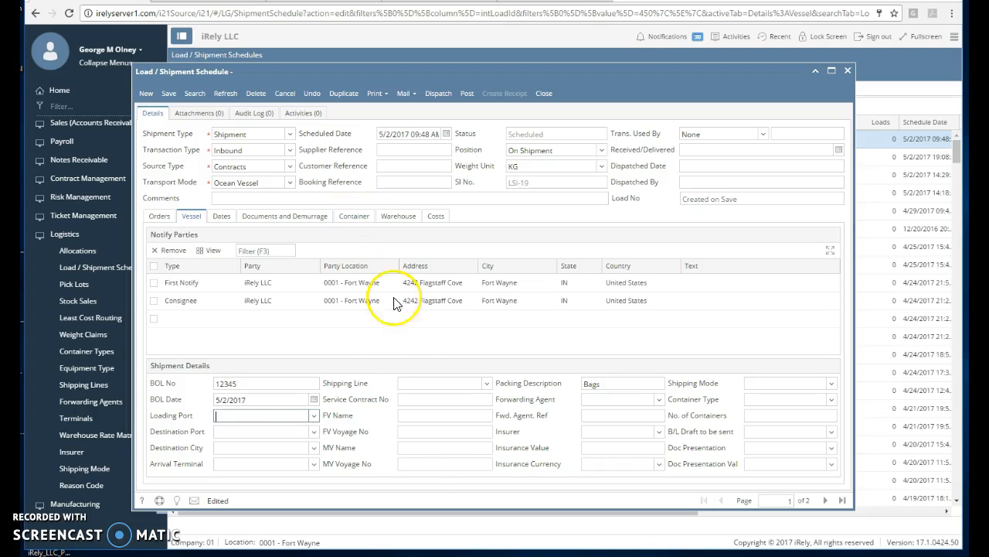
pyautogui.click(425, 464)
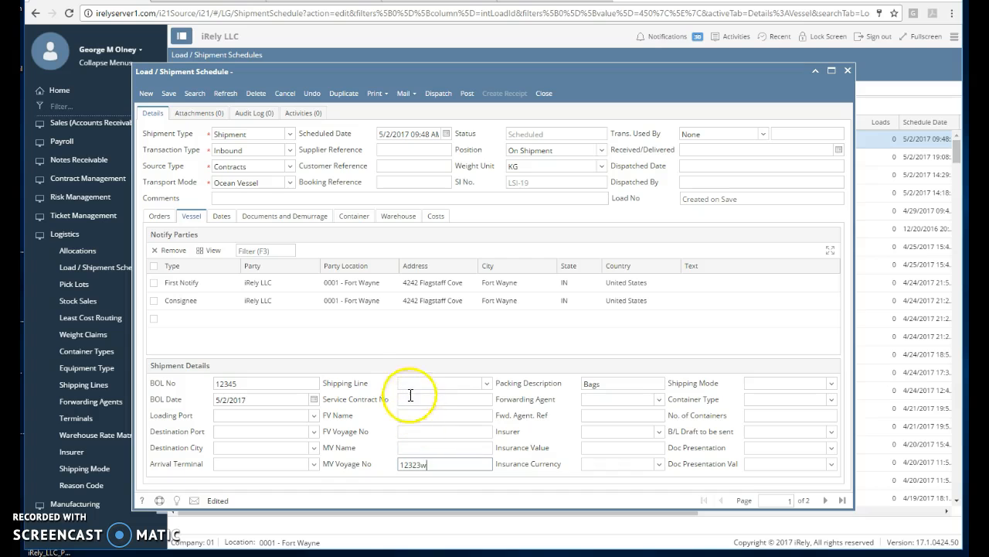
# Add container 1234555 with 320 of 60 Kg Bags and link it to the contract 2733 order.
pyautogui.click(354, 217)
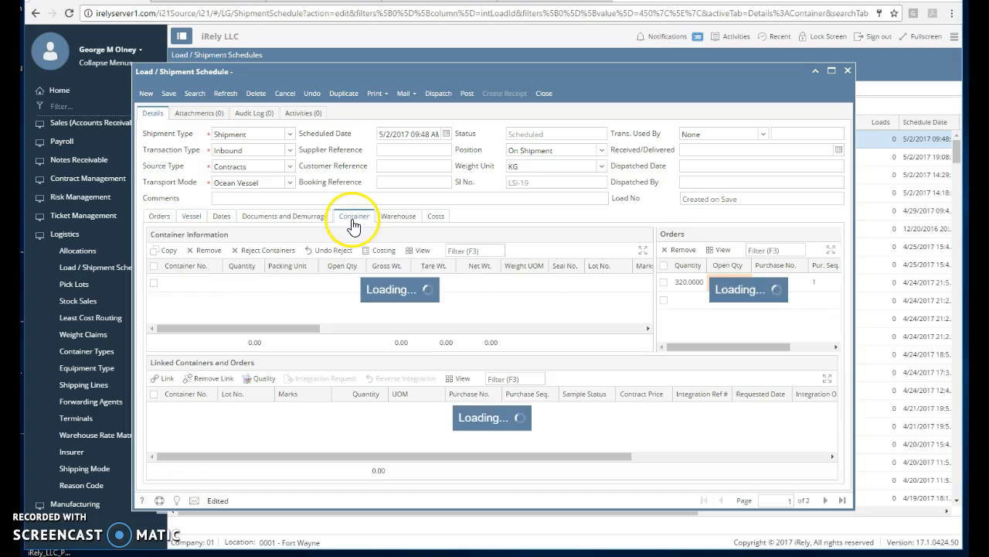
pyautogui.click(199, 283)
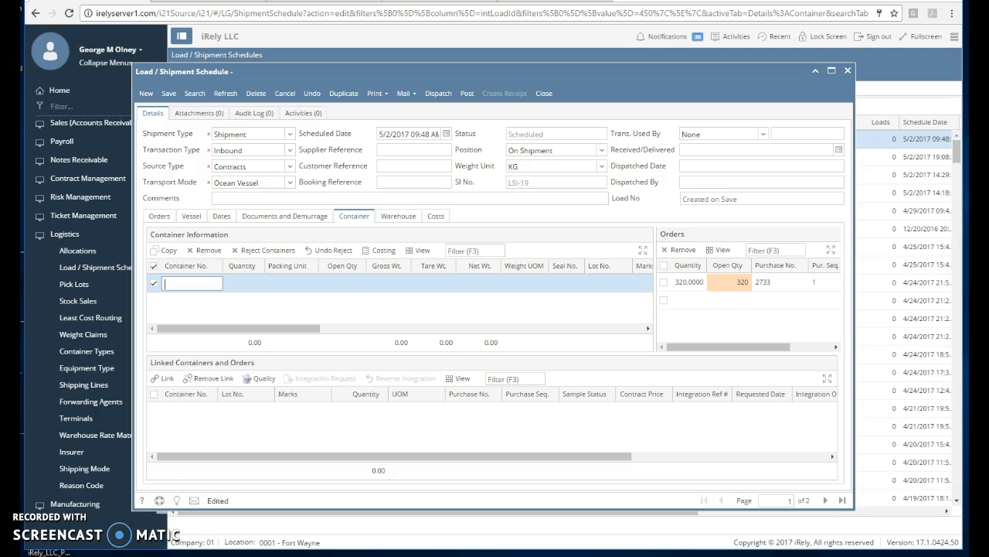
pyautogui.click(184, 287)
pyautogui.click(290, 286)
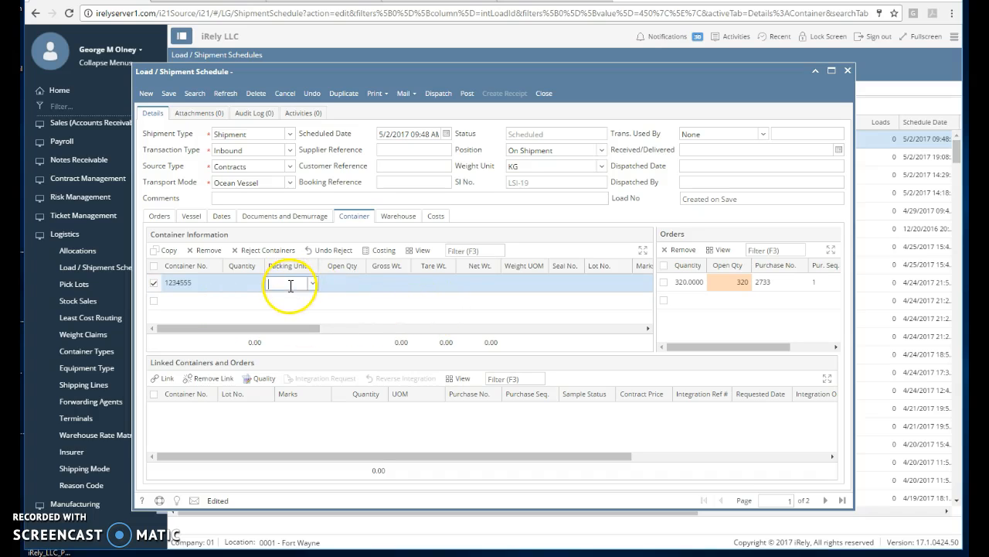
pyautogui.click(265, 281)
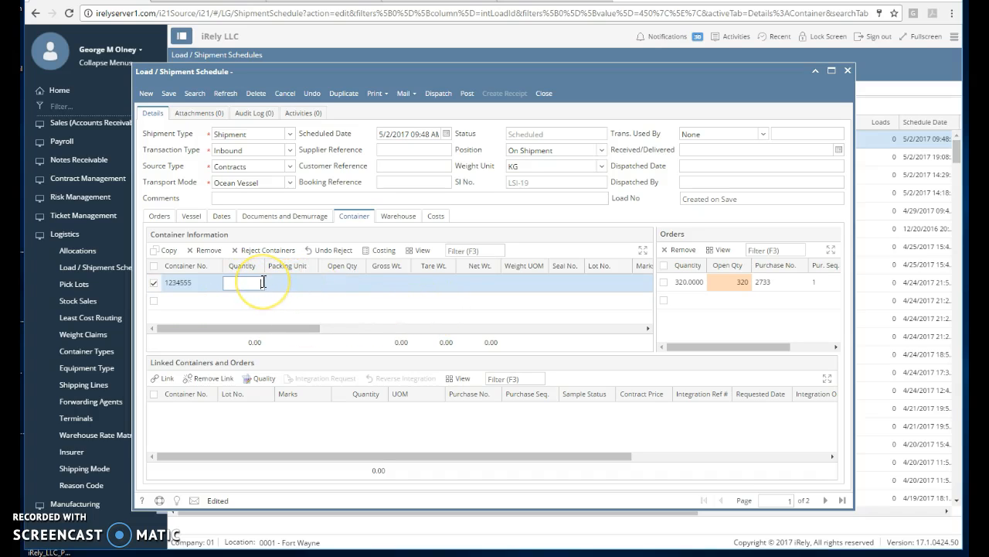
pyautogui.press('Tab')
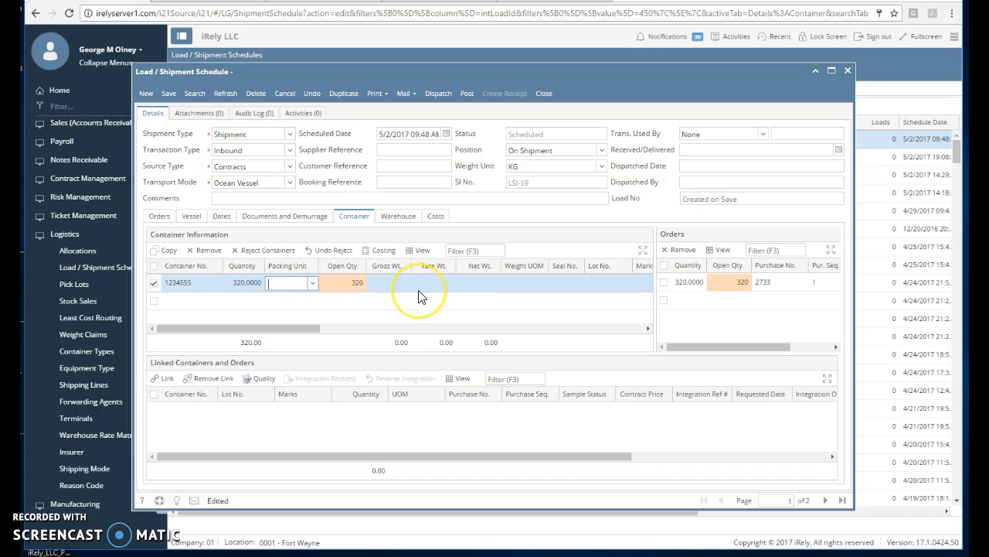
pyautogui.press('Down')
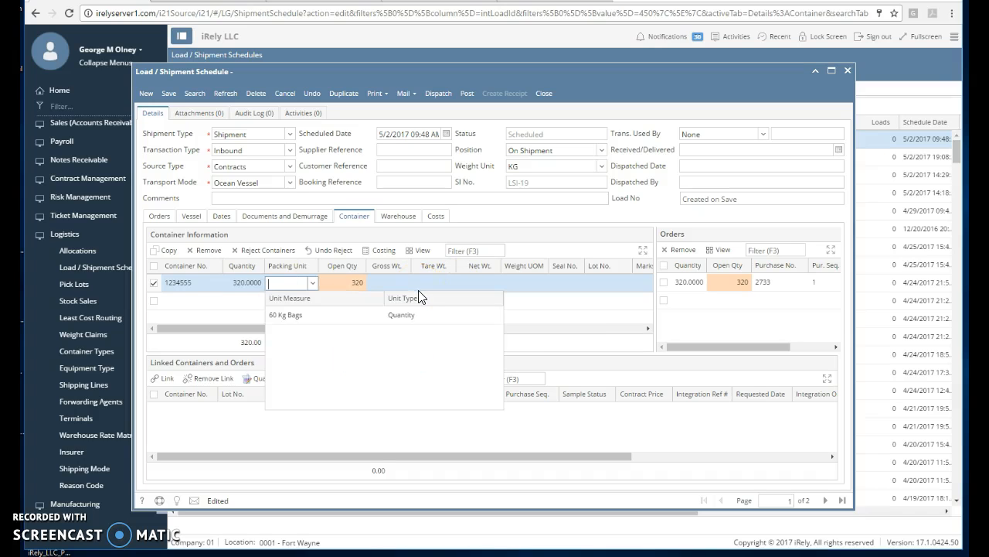
pyautogui.click(332, 319)
pyautogui.press('Tab')
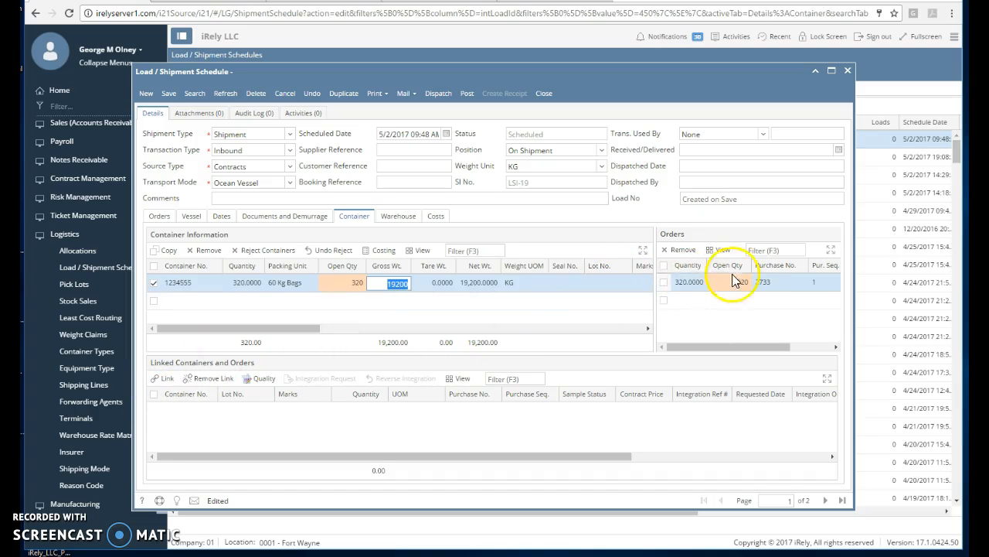
pyautogui.click(166, 379)
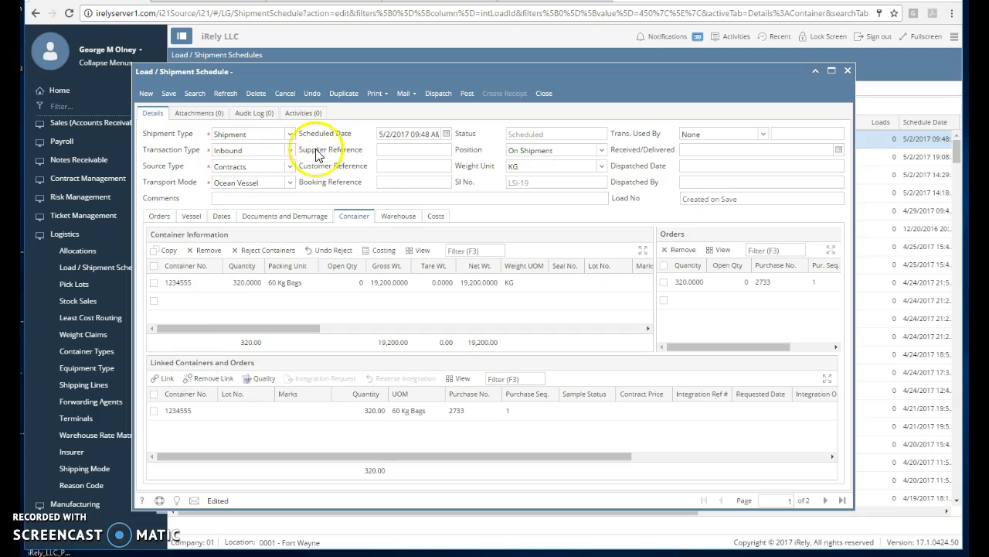
# Add a delivery instruction row with notice date 5/1/2017.
pyautogui.click(384, 219)
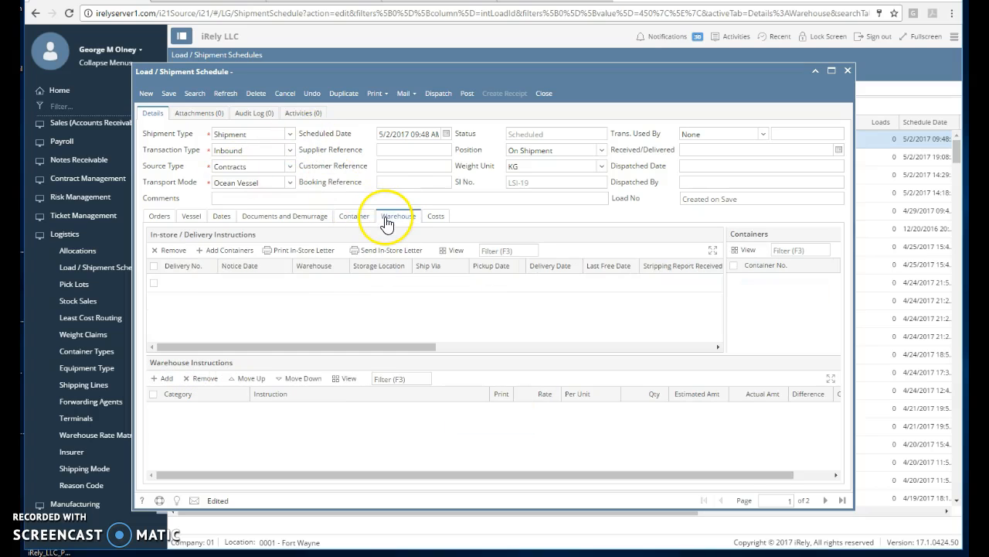
pyautogui.click(220, 286)
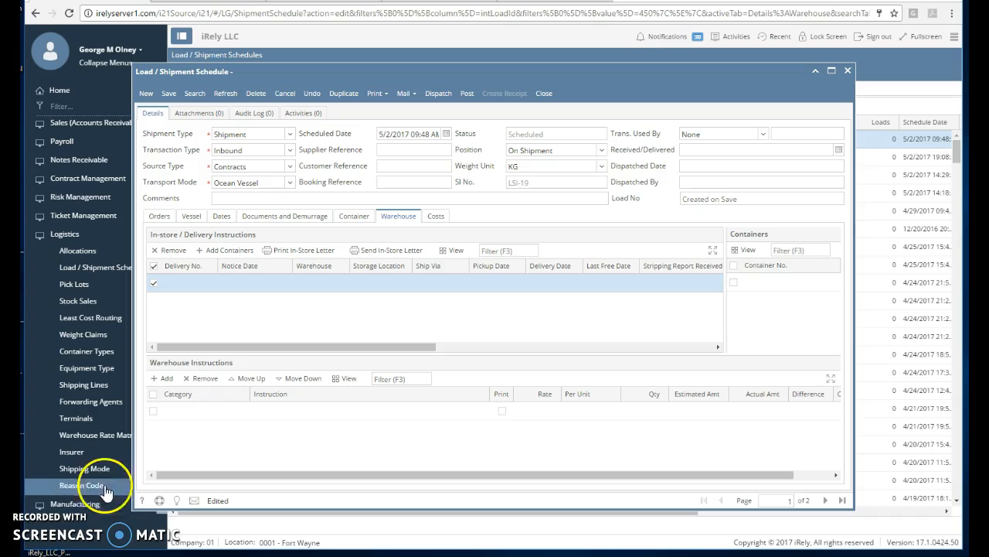
pyautogui.click(287, 290)
pyautogui.click(287, 285)
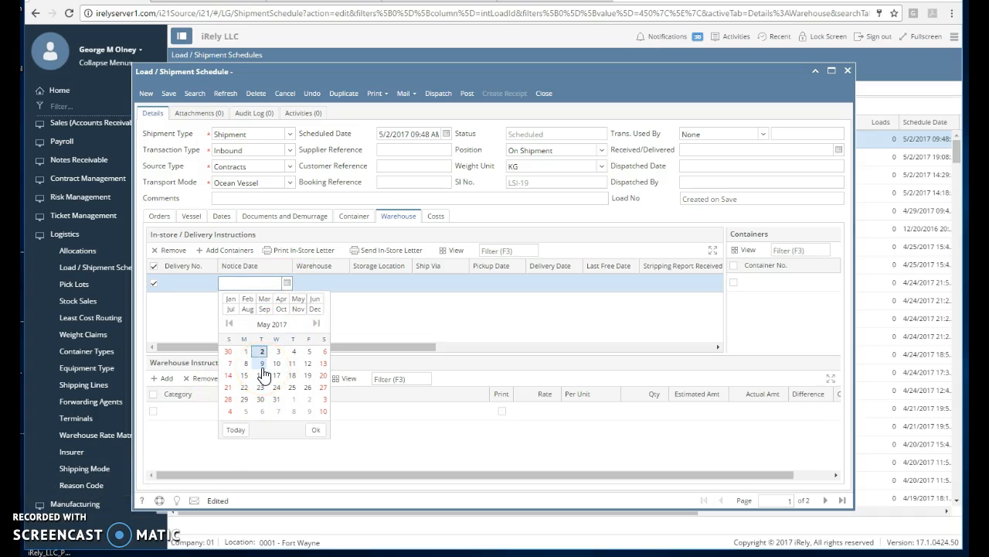
pyautogui.click(244, 352)
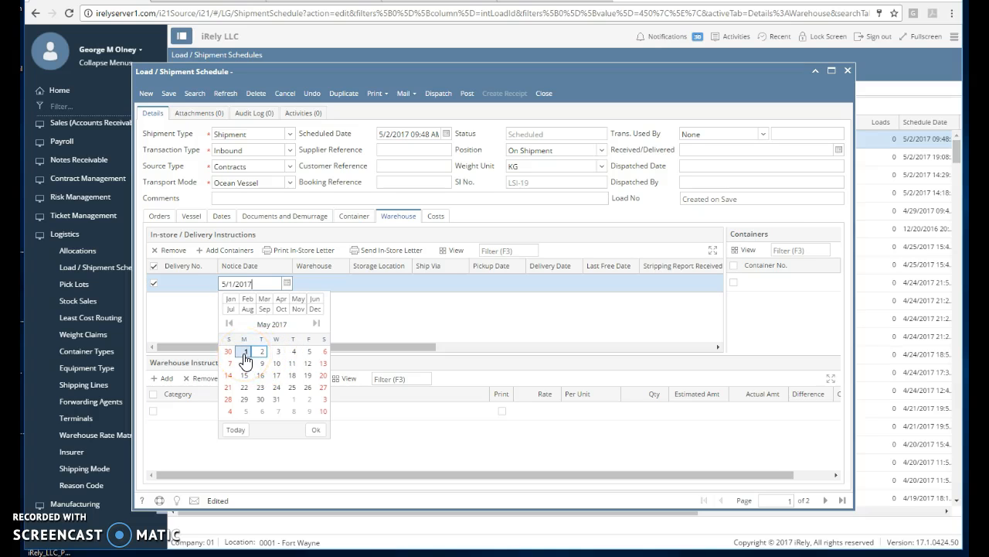
pyautogui.click(316, 430)
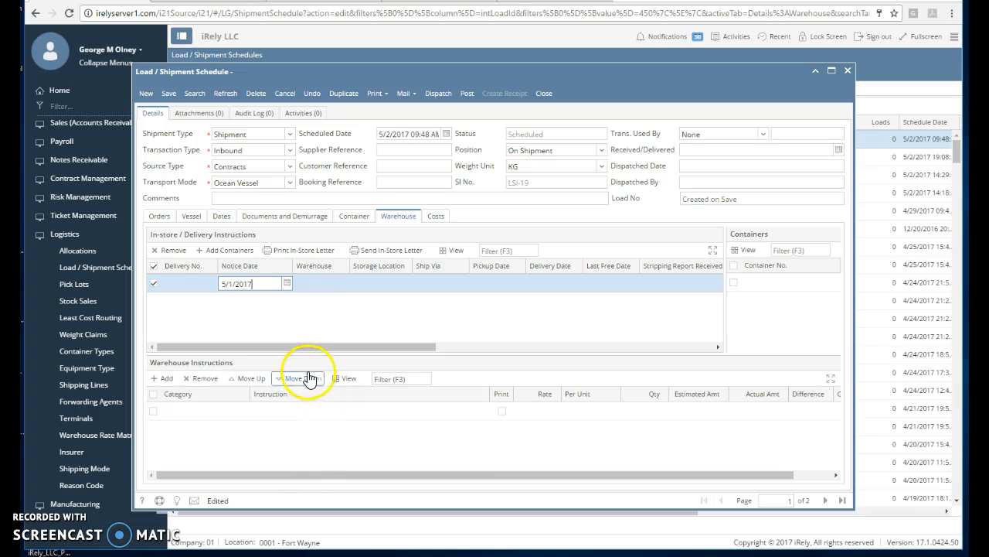
# Set the delivery warehouse to DUPUY STORAGE MIAMI, LLC. and add container 1234555 to it.
pyautogui.click(325, 283)
pyautogui.click(343, 283)
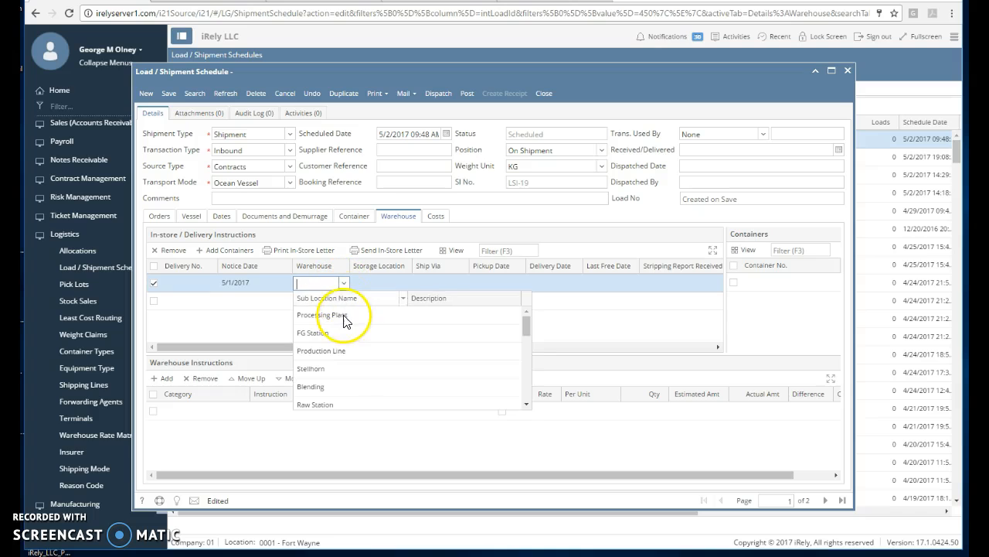
pyautogui.click(344, 317)
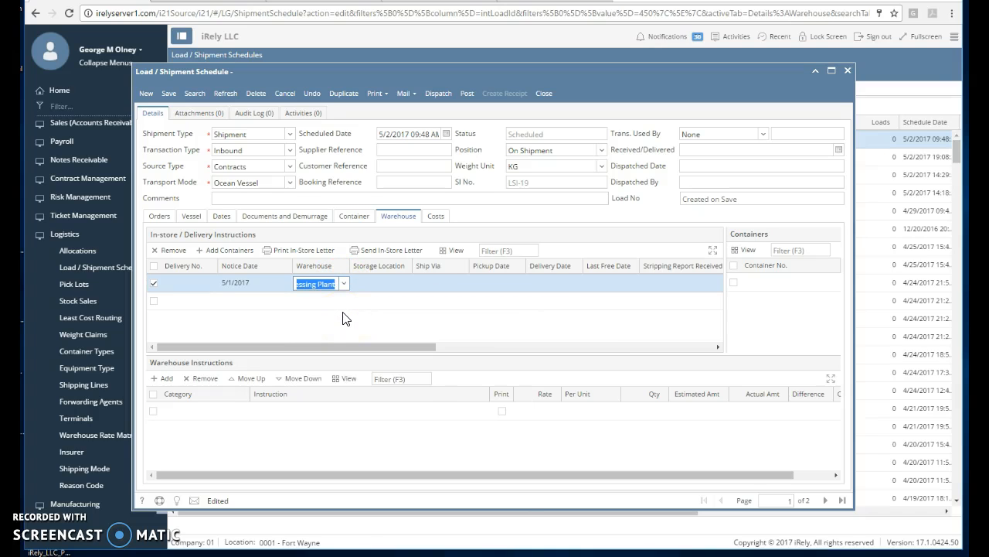
pyautogui.write('du')
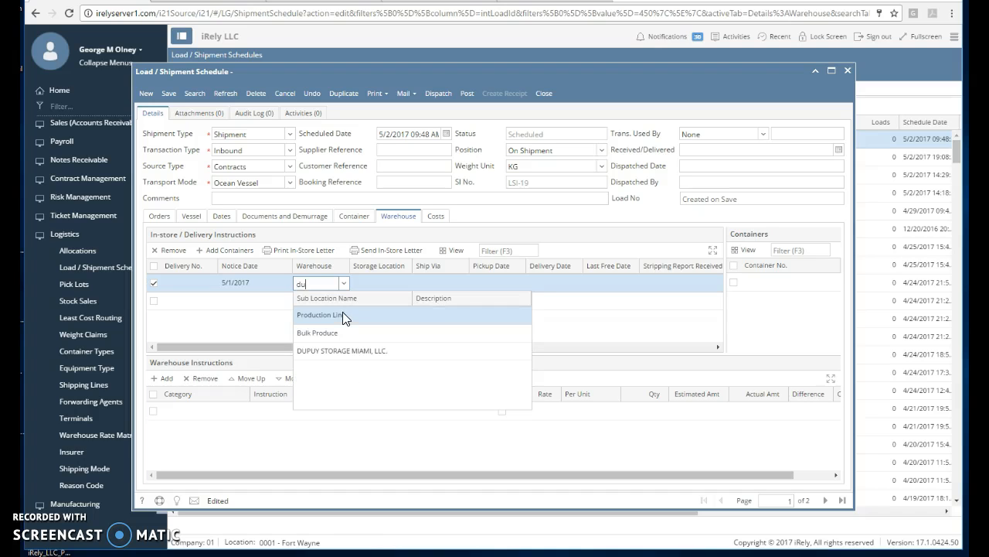
pyautogui.press('Down')
pyautogui.press('Down')
pyautogui.press('Return')
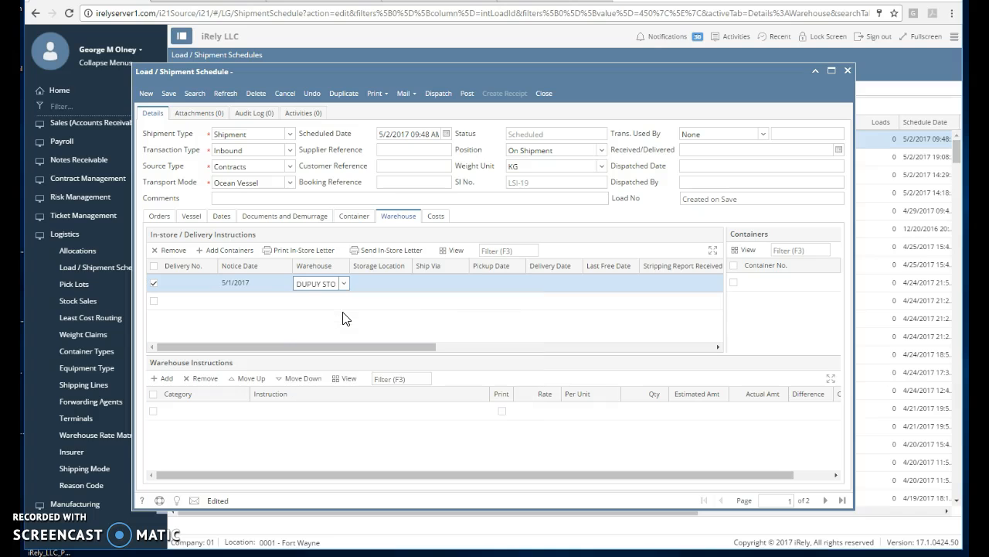
pyautogui.click(224, 253)
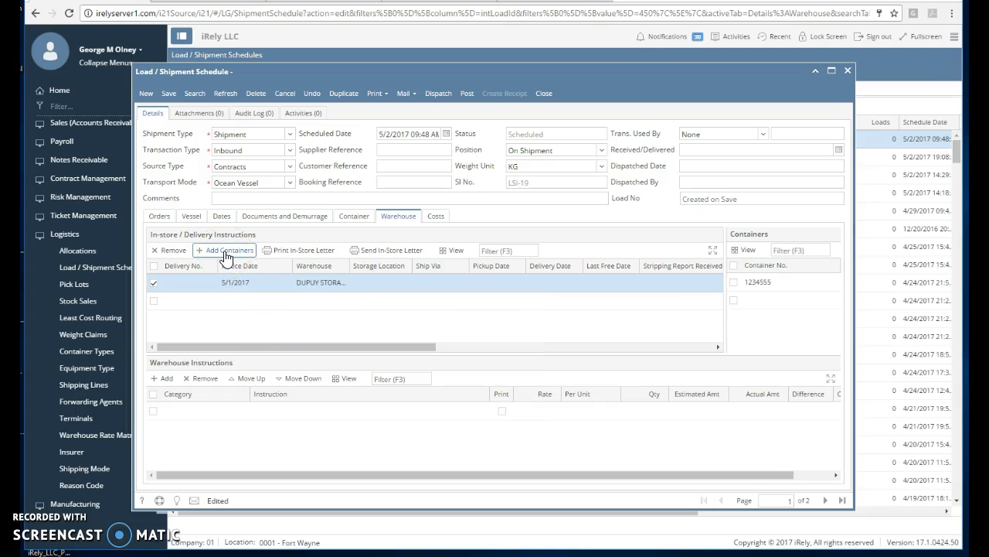
pyautogui.click(804, 283)
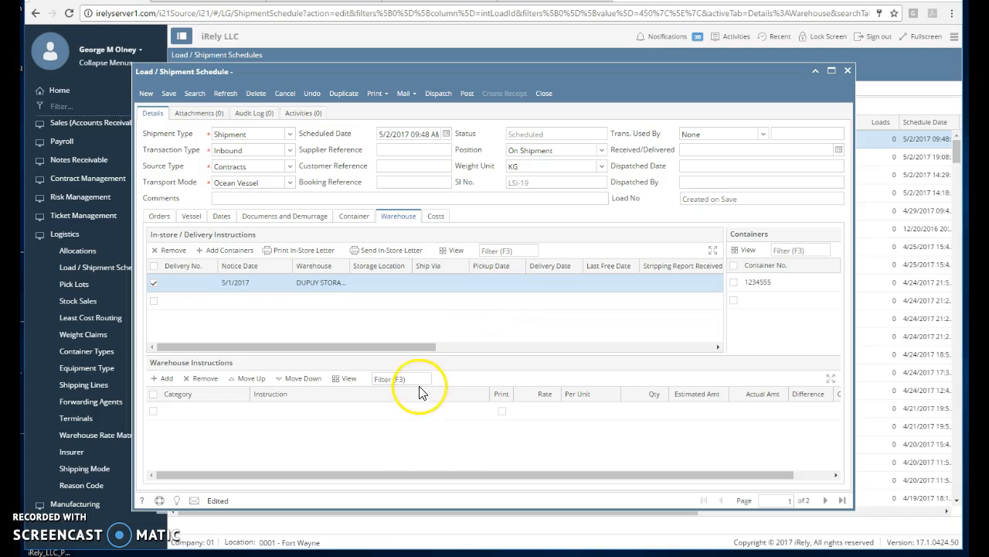
# Choose Warehouse as the in-store letter recipient and print the warehouse release order letter.
pyautogui.click(424, 251)
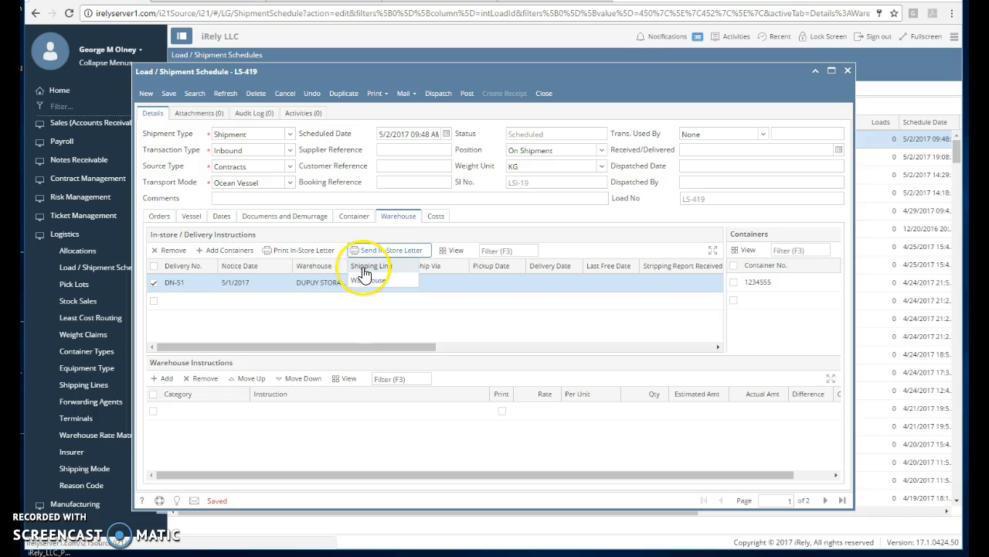
pyautogui.click(364, 286)
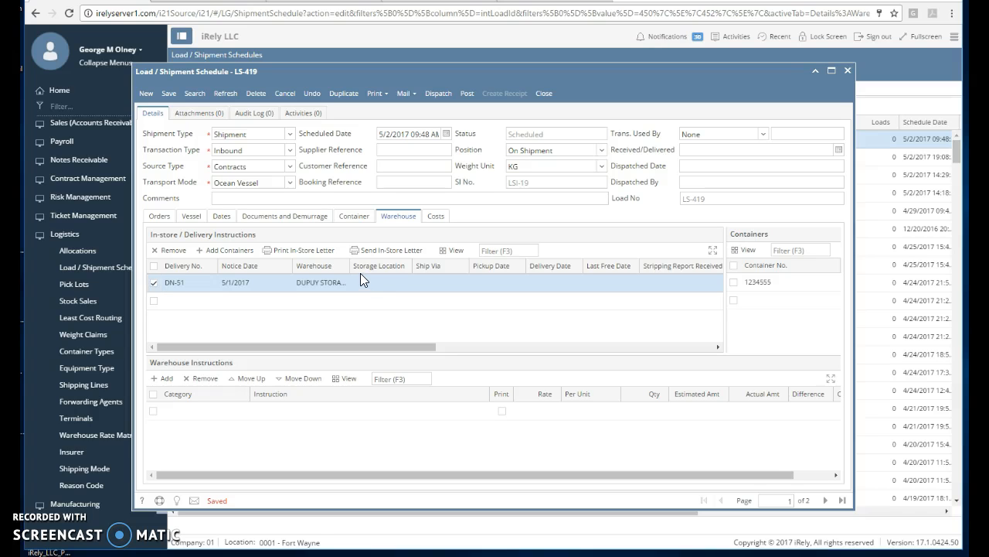
pyautogui.click(293, 252)
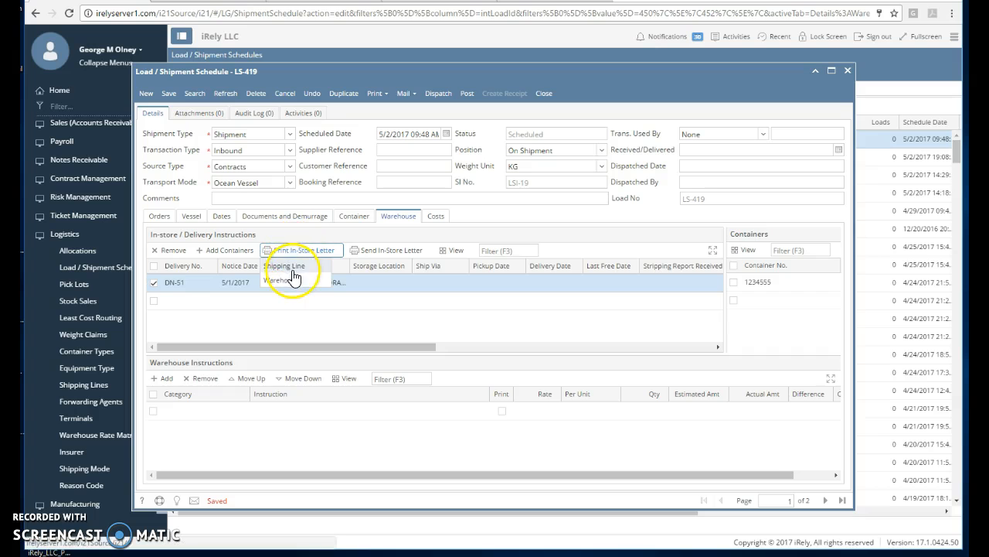
pyautogui.click(292, 278)
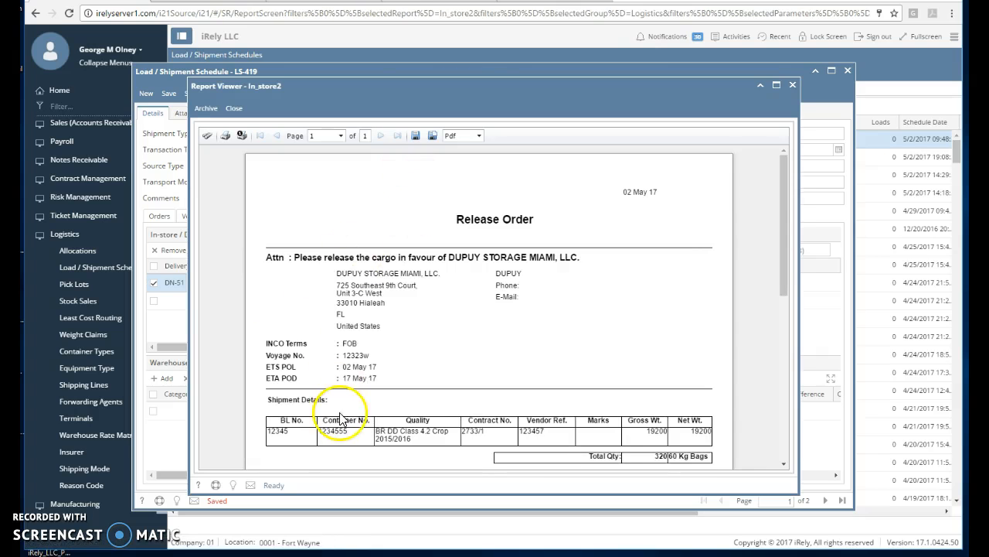
# Review the Release Order report, close it, and post shipment LS-419.
pyautogui.scroll(-3, 421, 340)
pyautogui.scroll(-1, 422, 344)
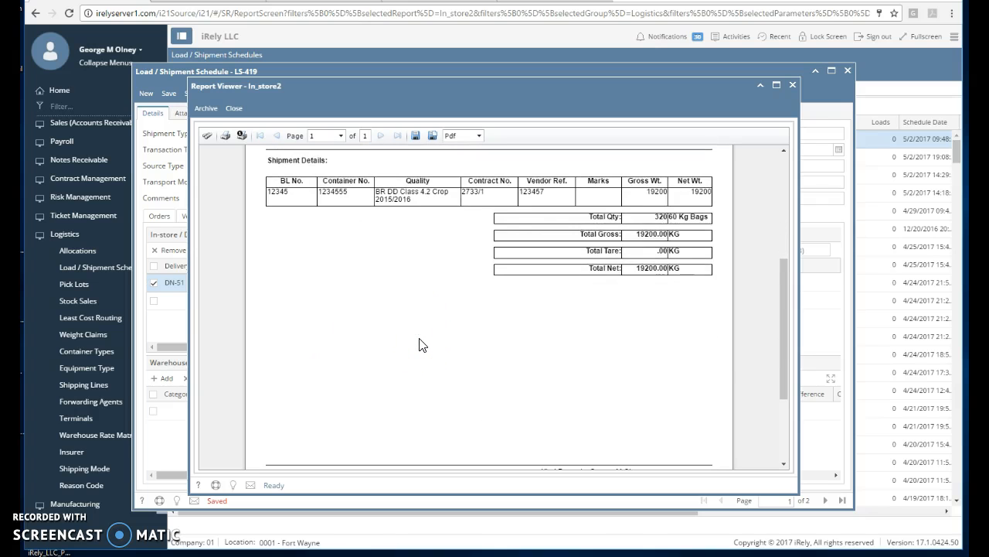
pyautogui.scroll(4, 421, 344)
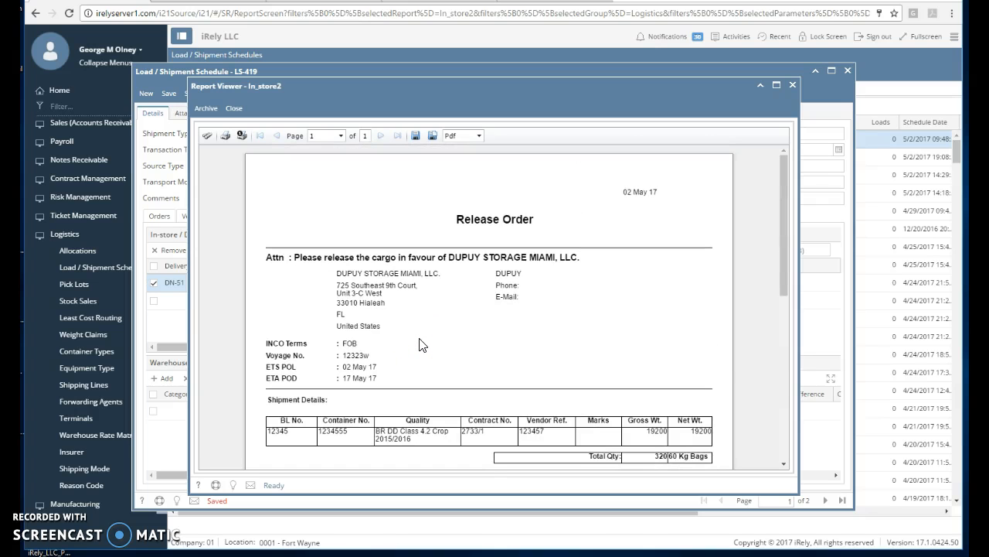
pyautogui.click(235, 109)
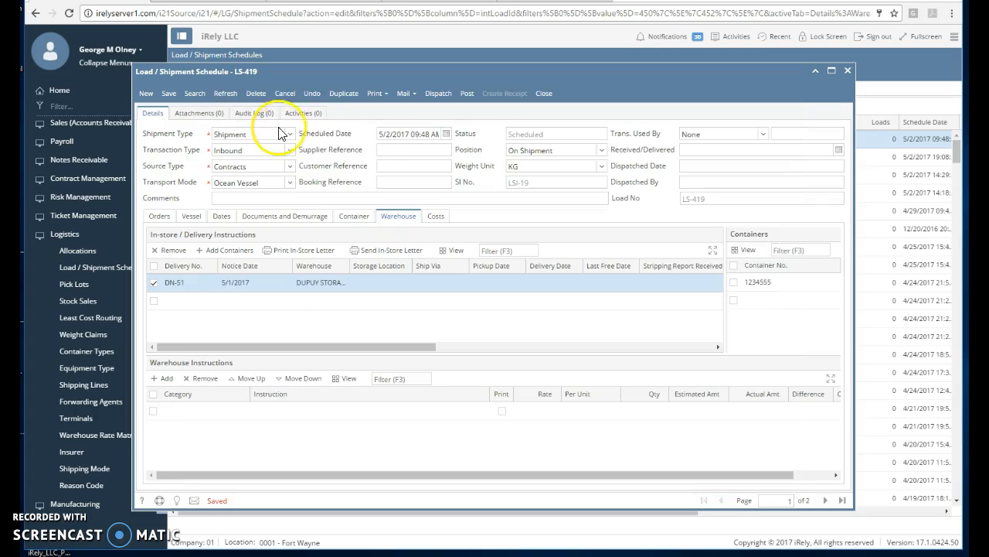
pyautogui.click(465, 94)
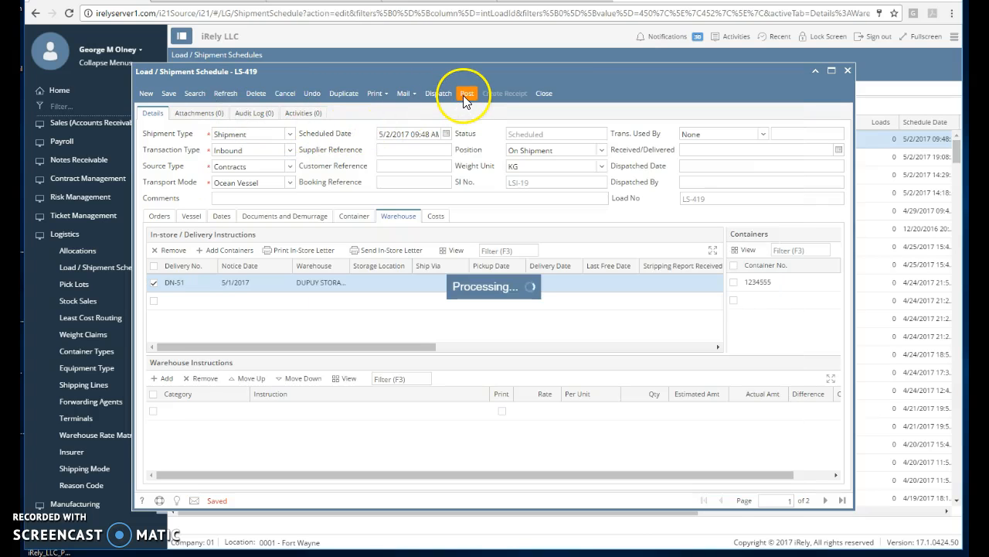